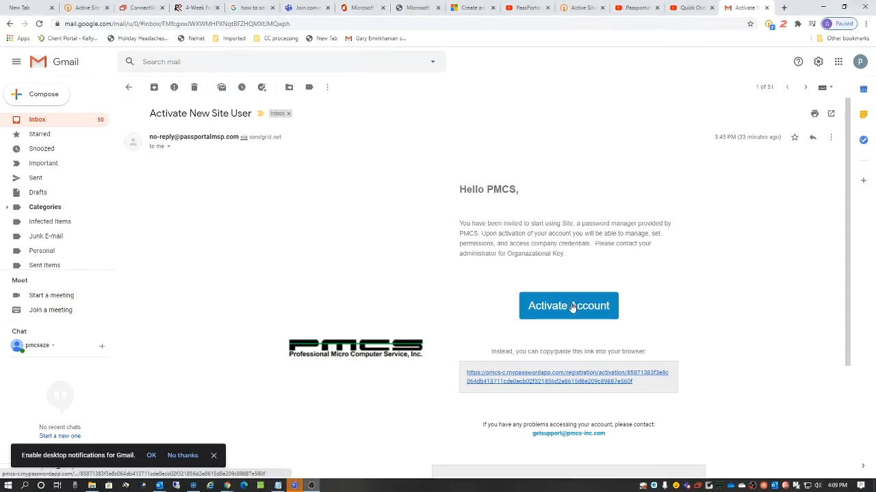
Step: Open Passportal's 'Activate New Site User' email in the Gmail inbox
click(572, 308)
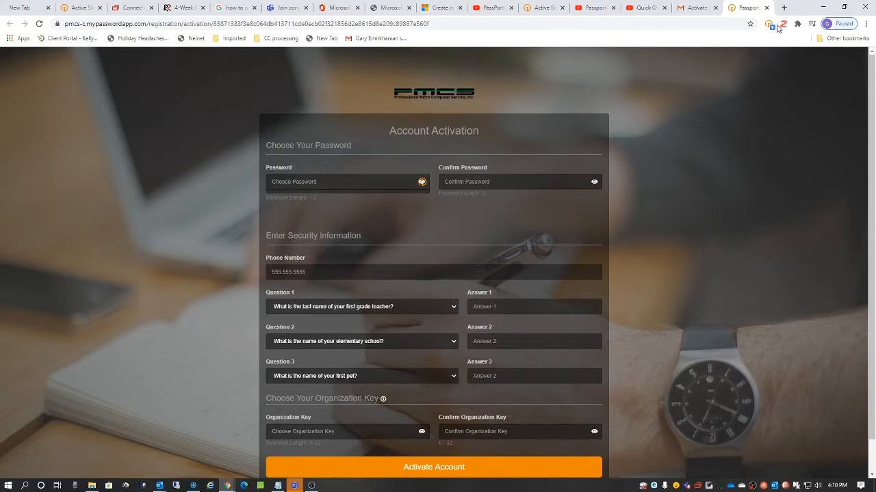
Step: Show the activation form's password in plain text and bring up the Passportal extension
click(422, 183)
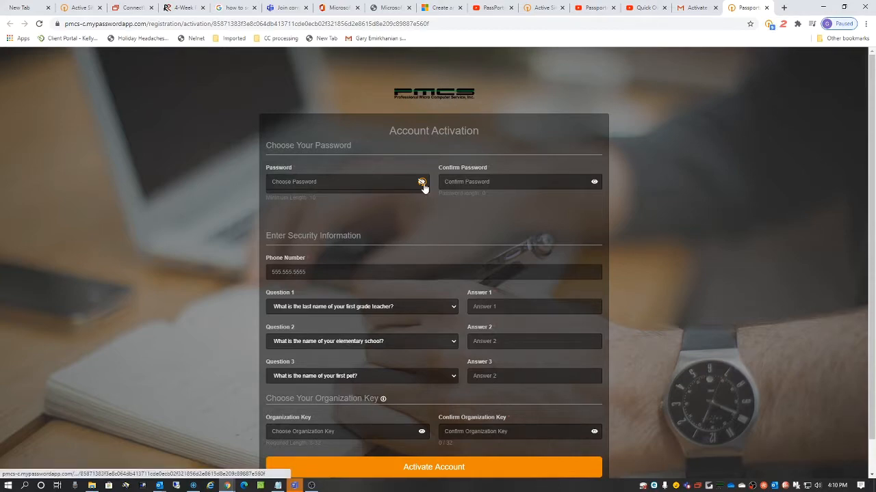
click(769, 24)
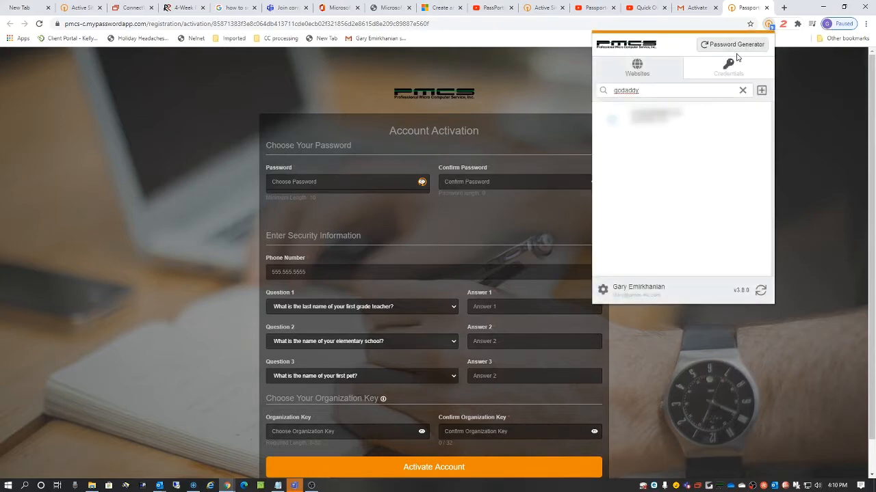
Step: Generate a 16-character password with letters, digits and symbols and copy it to the clipboard
click(730, 45)
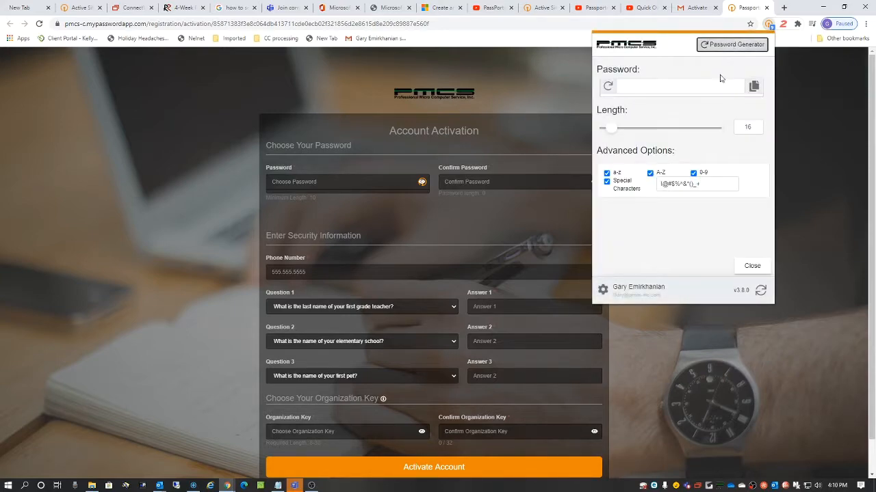
click(754, 87)
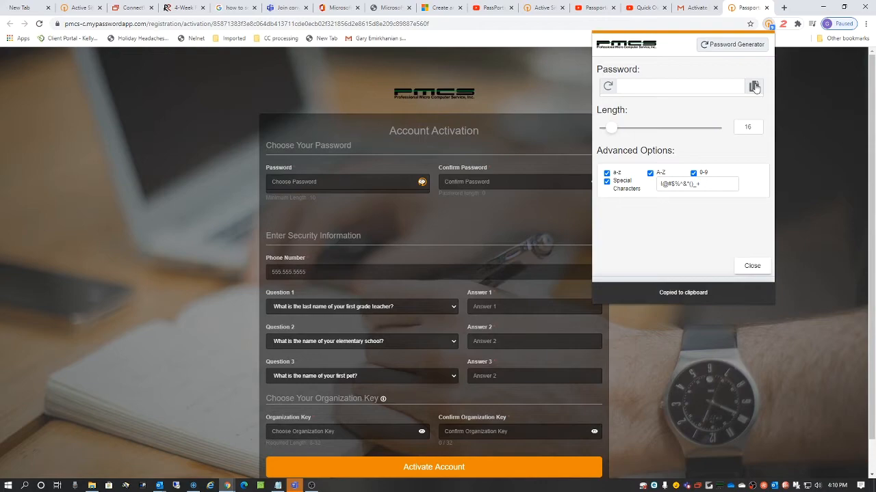
click(607, 87)
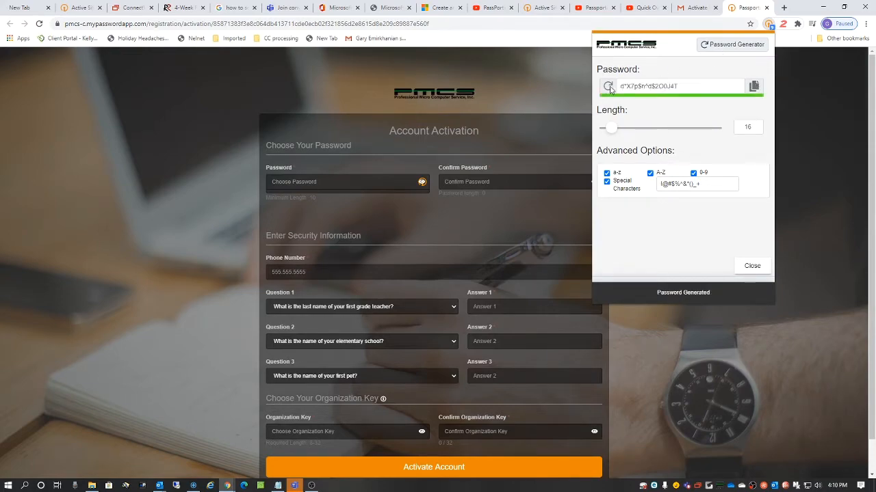
click(755, 87)
click(294, 181)
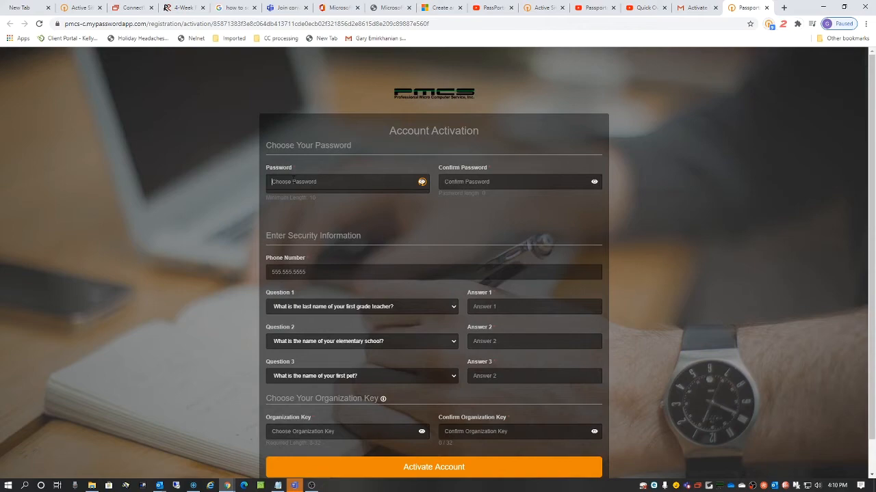
Step: Paste the generated password into both Password and Confirm Password
key(ctrl+v)
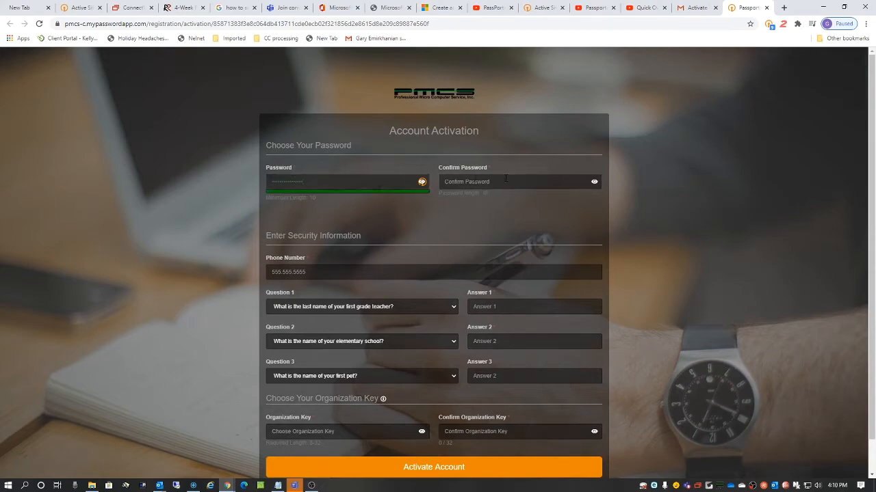
click(505, 179)
key(ctrl+v)
Step: Keep the default security questions, answer each with '1', and try submitting the form
click(448, 307)
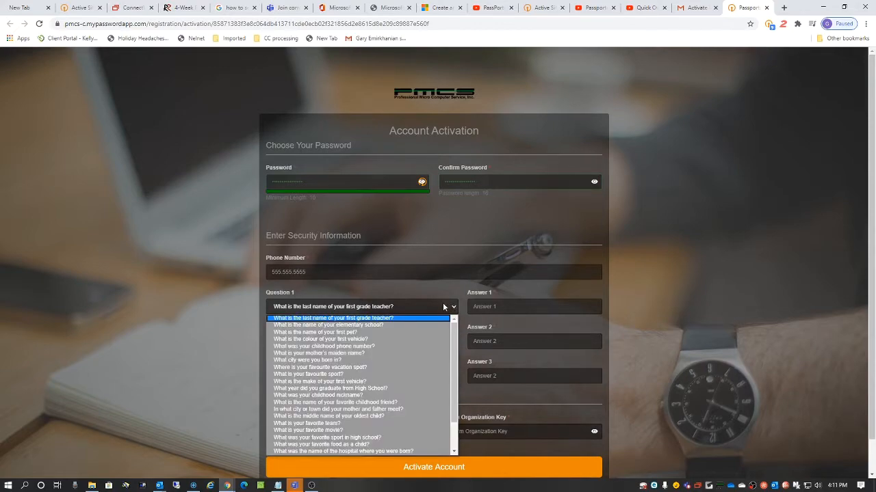
click(510, 308)
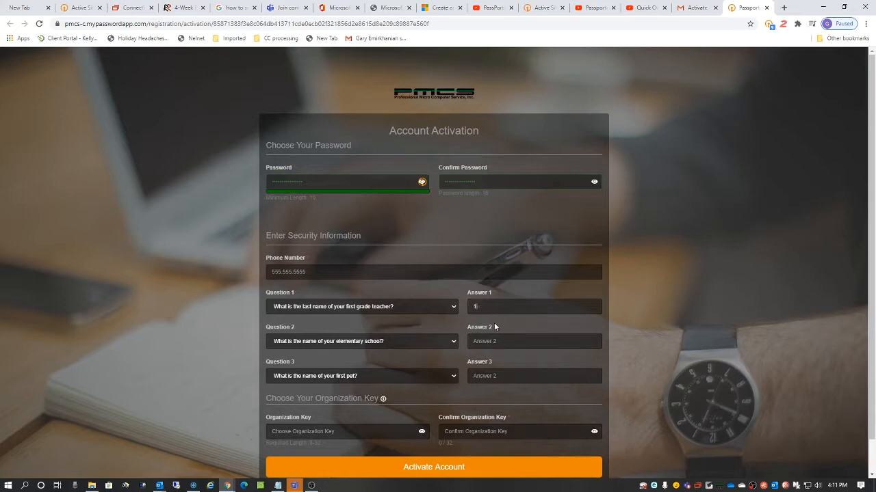
click(479, 342)
text(1)
click(493, 376)
text(1)
key(Return)
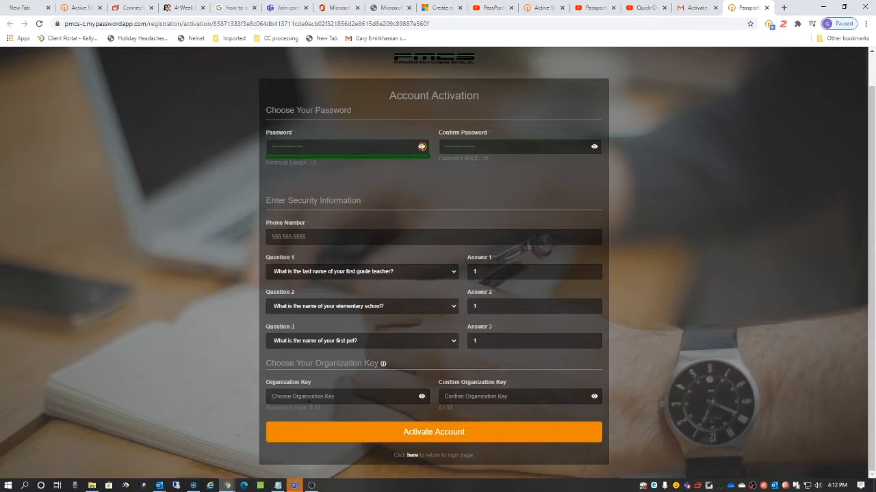
Step: Enter 11111111 as the organization key, fill its confirmation field, and attempt submission
text(11111111)
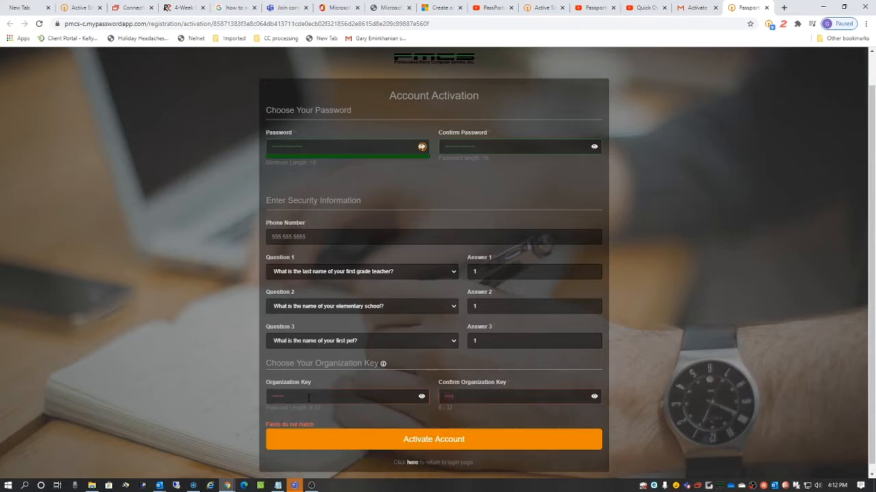
key(BackSpace)
key(BackSpace)
key(BackSpace)
key(BackSpace)
text(1111)
double_click(308, 398)
key(Tab)
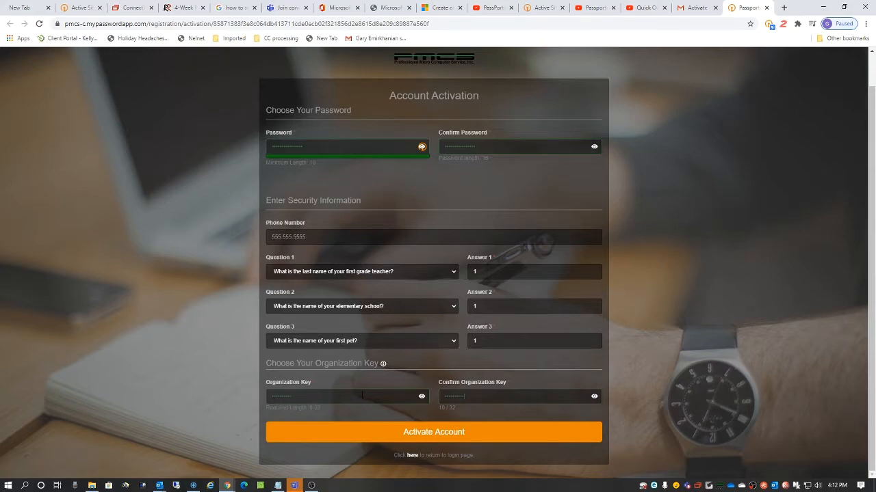
click(434, 433)
Step: Fill in the phone number and activate the account
text(555.555.55)
key(BackSpace)
key(BackSpace)
key(BackSpace)
text(.5555)
click(437, 432)
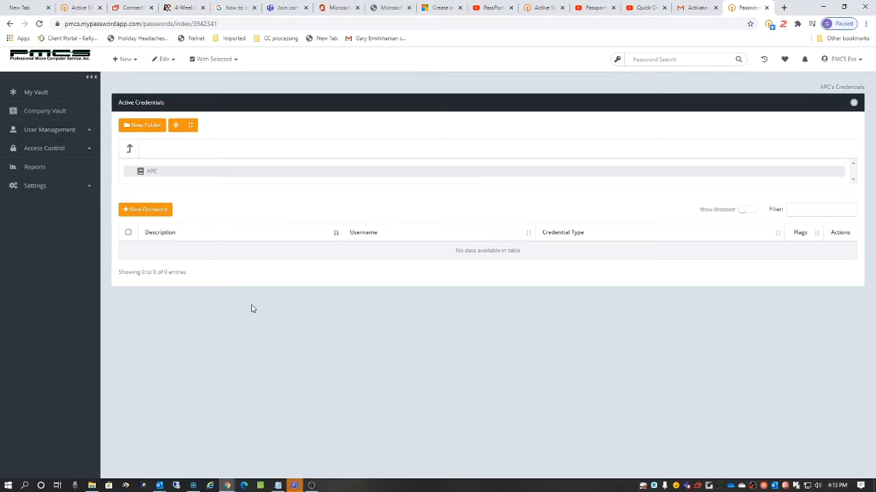
Step: Check the user profile menu, then go to the personal My Vault
click(848, 62)
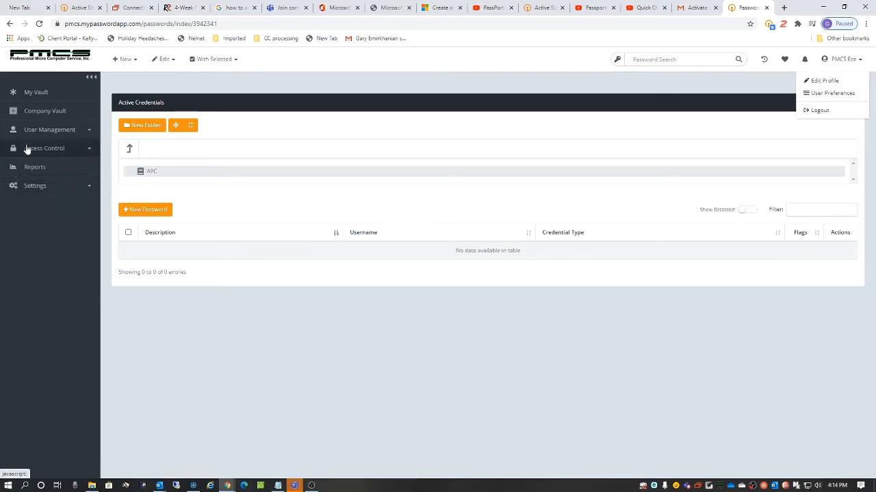
click(52, 97)
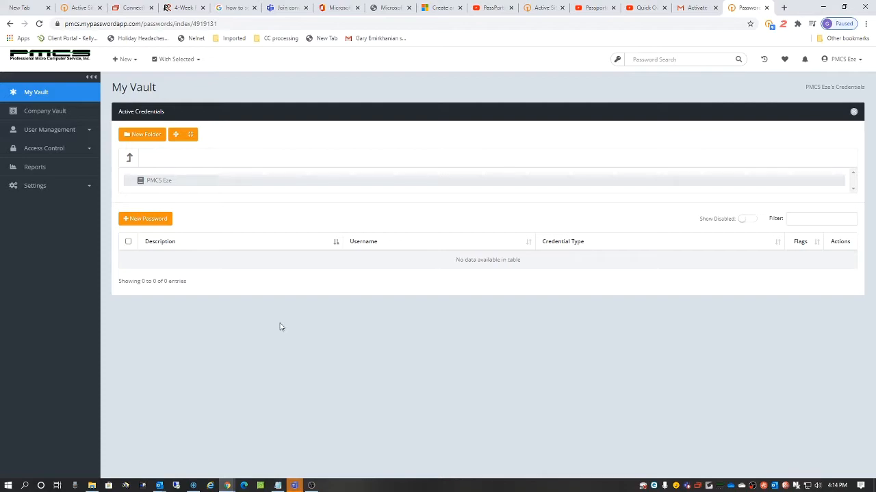
Step: Go to the Company Vault credentials and start a new password entry
click(54, 115)
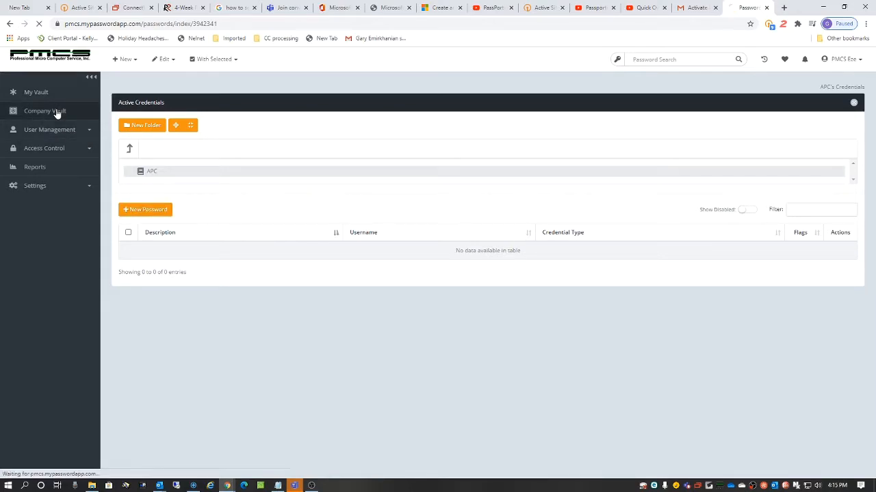
click(146, 210)
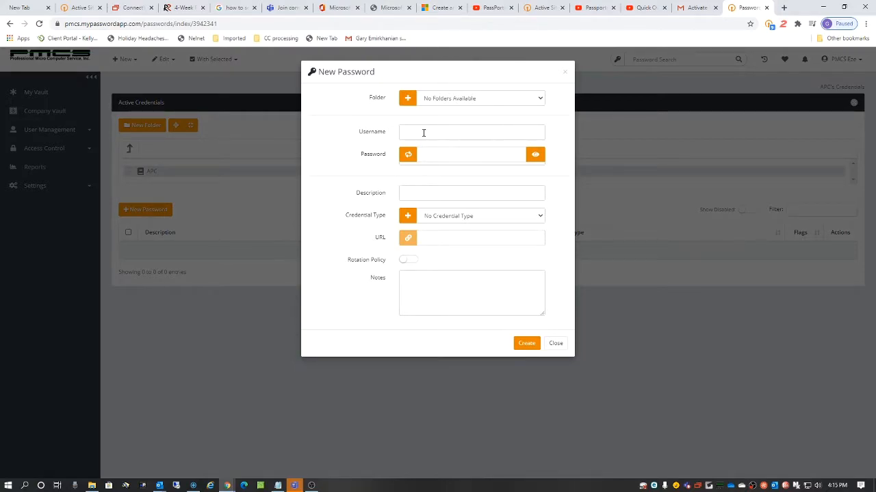
Step: Set username Admin, generate a strong random password, and reveal it as plain text
click(424, 130)
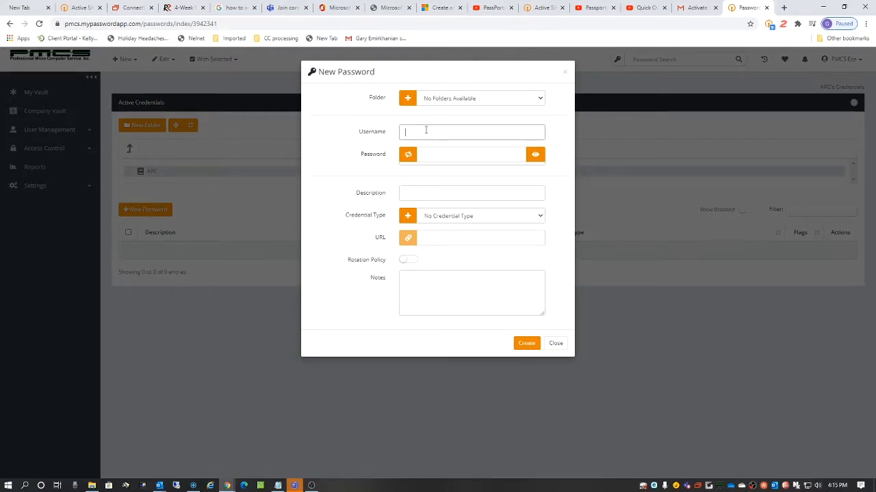
text(Admin)
key(Tab)
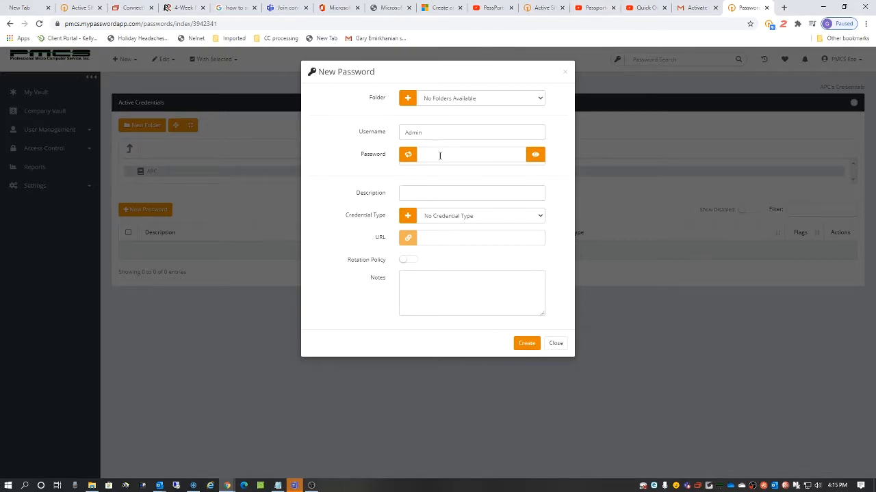
click(408, 156)
click(535, 155)
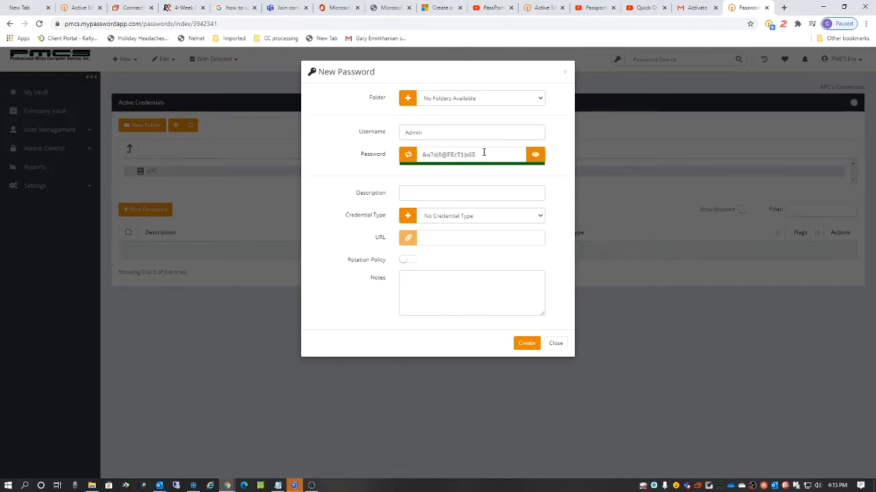
click(425, 194)
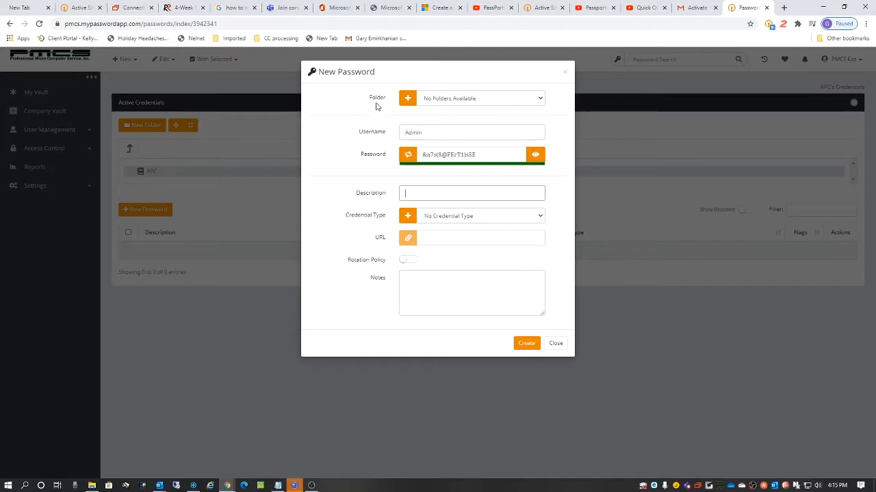
Step: Replace username Admin with PMCS and enter the description 'PMCS user login'
drag(430, 132, 354, 133)
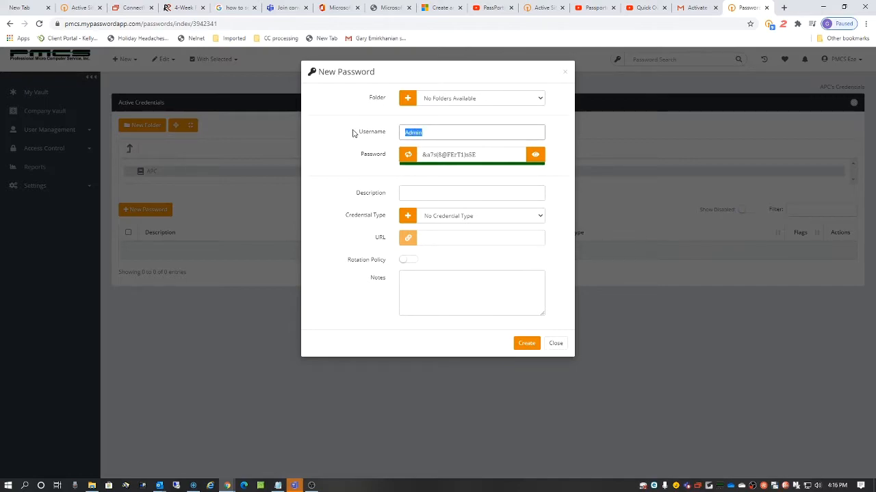
text(PMCS)
click(406, 189)
text(PMCS user l)
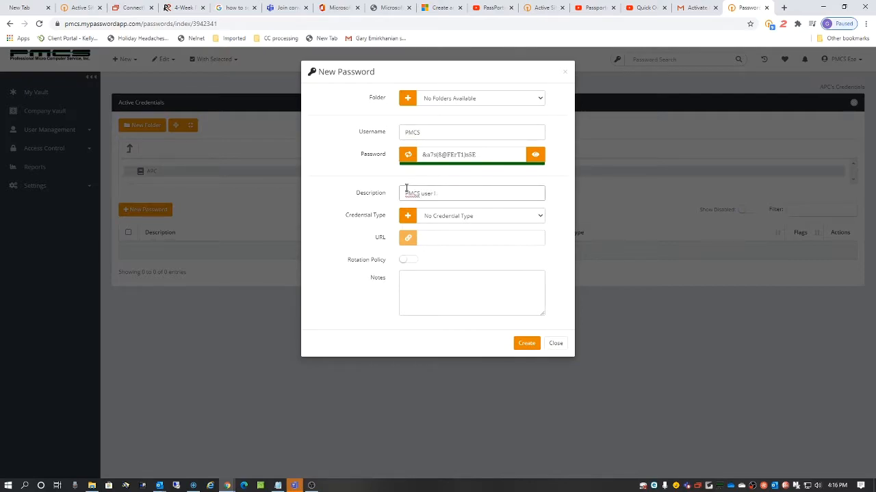
text(ogin)
Step: Dismiss the desktop notification and change the credential type from Website to Active Directory User
click(531, 218)
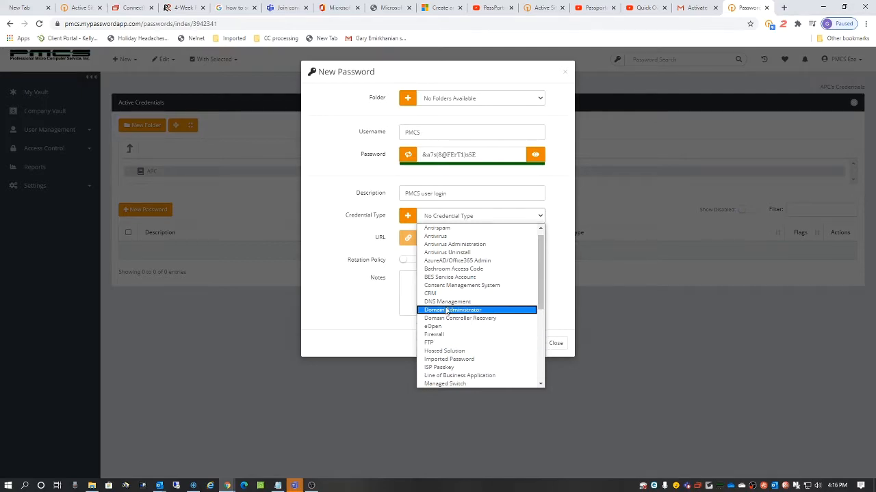
scroll(452, 288, up, 1)
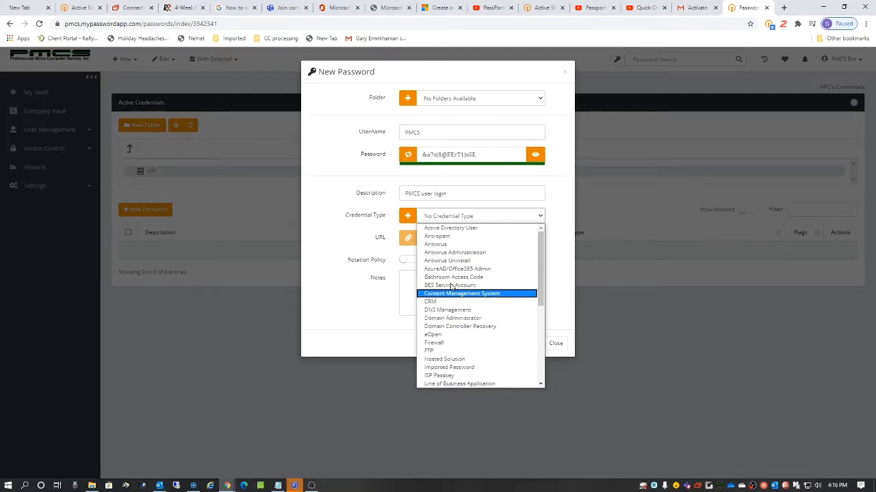
click(478, 231)
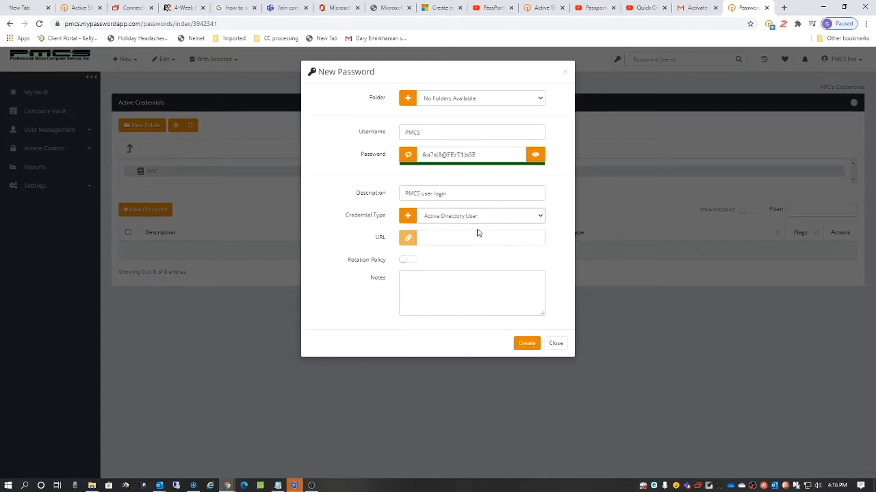
click(540, 218)
key(w)
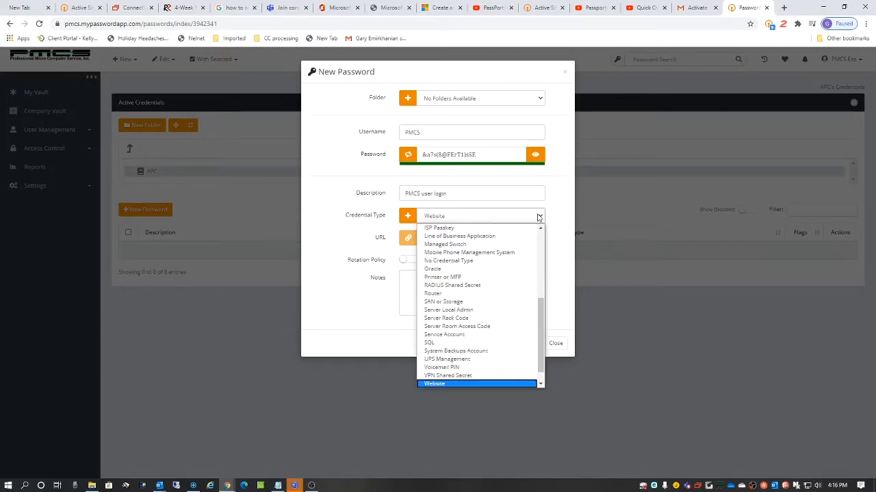
click(447, 384)
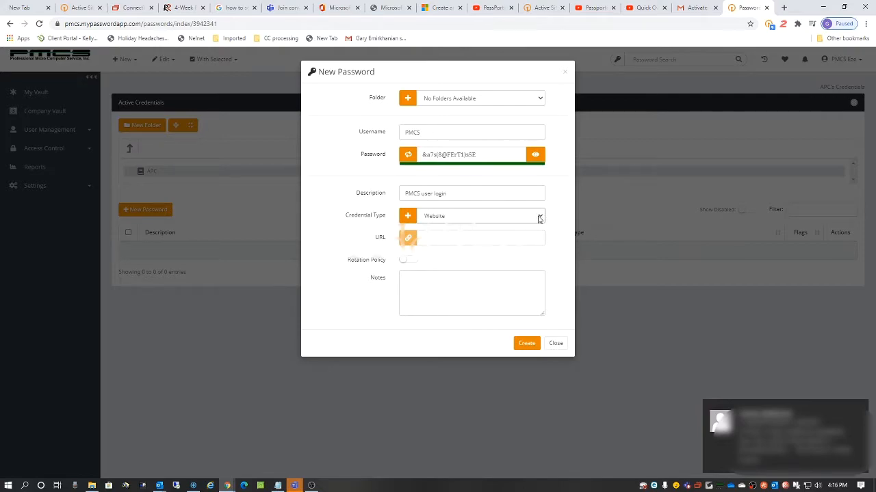
click(859, 409)
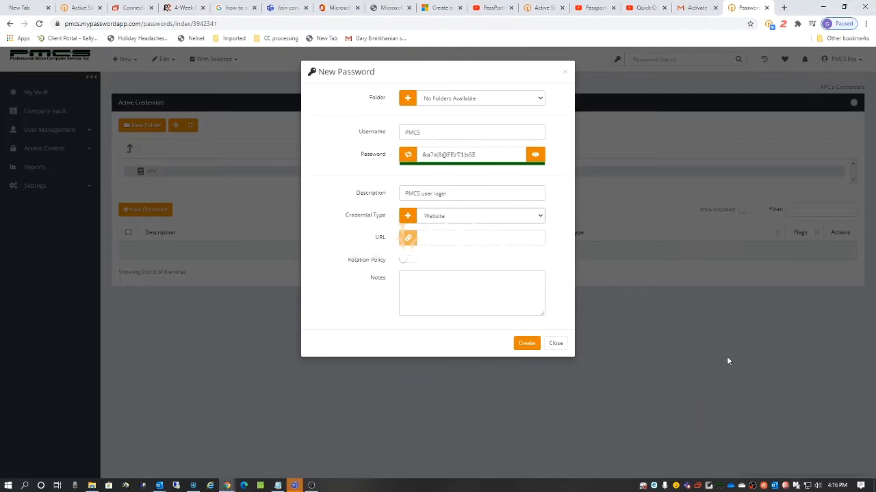
click(538, 216)
scroll(486, 229, up, 1)
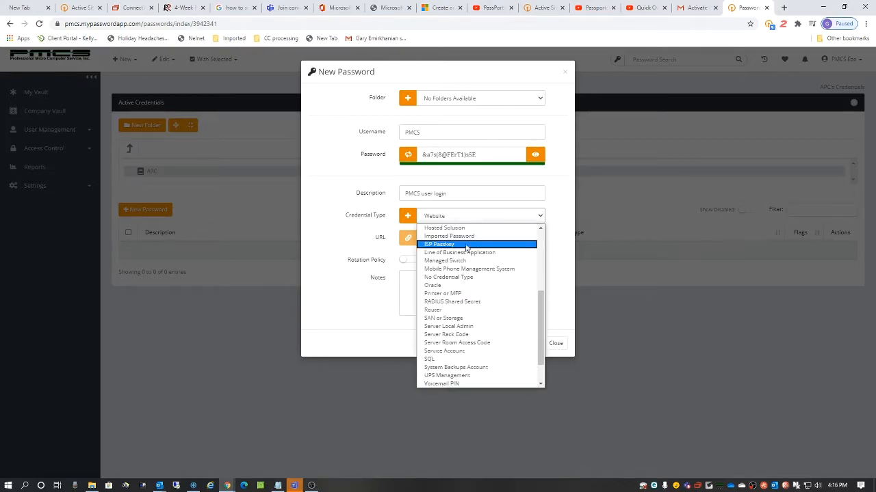
scroll(445, 240, up, 6)
click(446, 228)
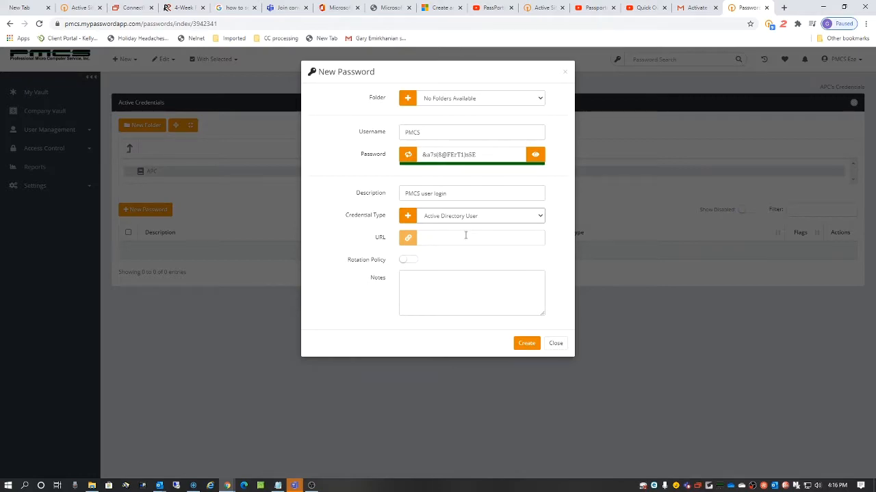
click(430, 280)
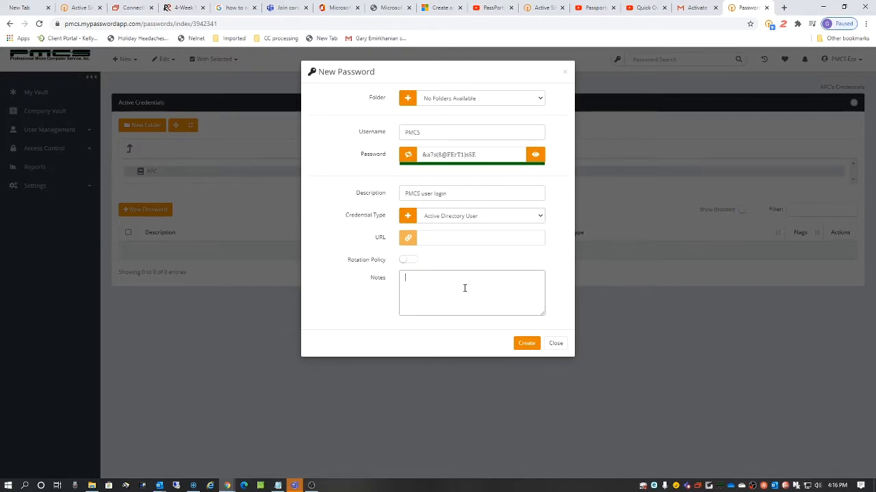
Step: Create the 'PMCS user login' credential with username PMCS in the APC vault
click(526, 343)
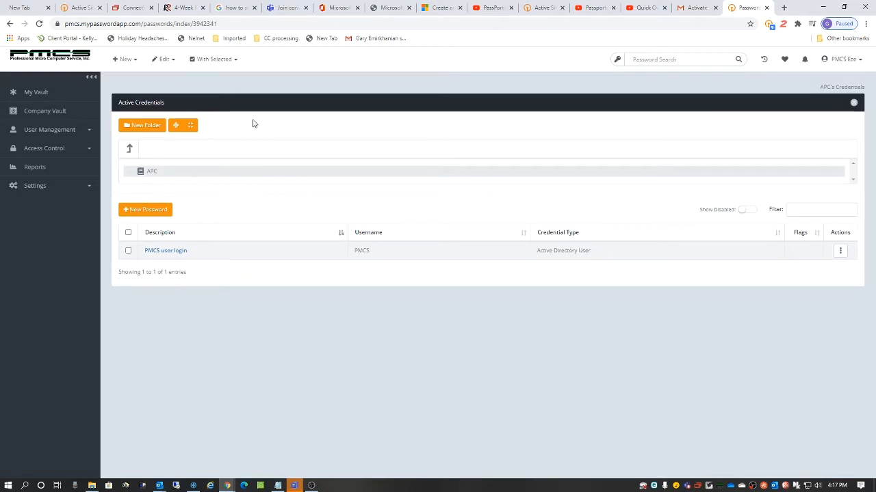
Step: Add a new folder under APC and name it 'Test'
click(143, 127)
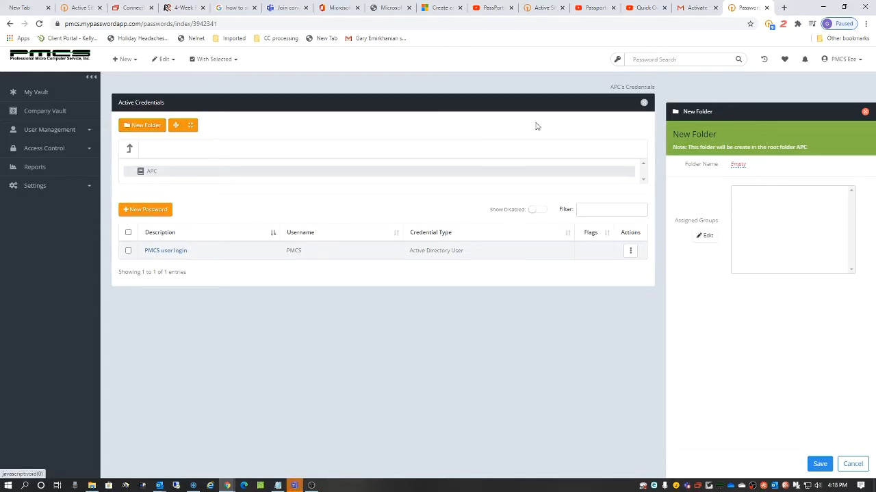
click(736, 166)
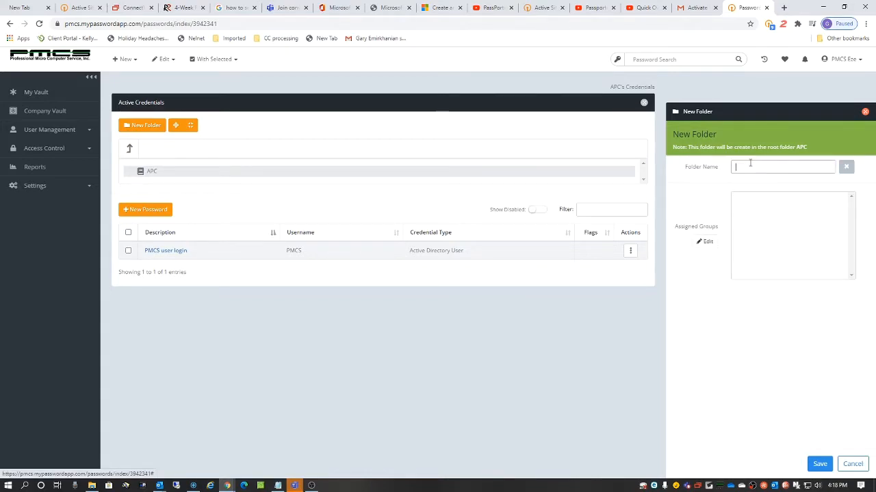
text(Test folde)
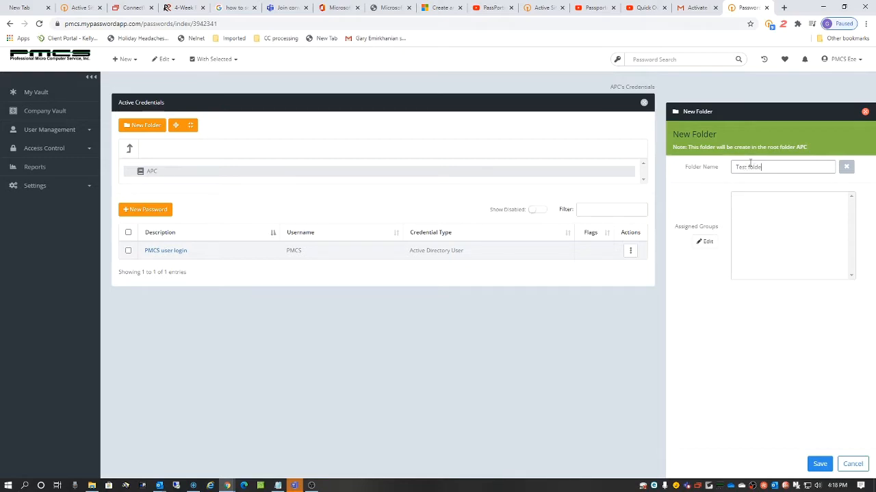
key(BackSpace)
key(BackSpace)
key(BackSpace)
key(BackSpace)
key(BackSpace)
key(BackSpace)
key(BackSpace)
Step: Save the Test folder, then go back to APC's credential list showing PMCS user login
click(819, 464)
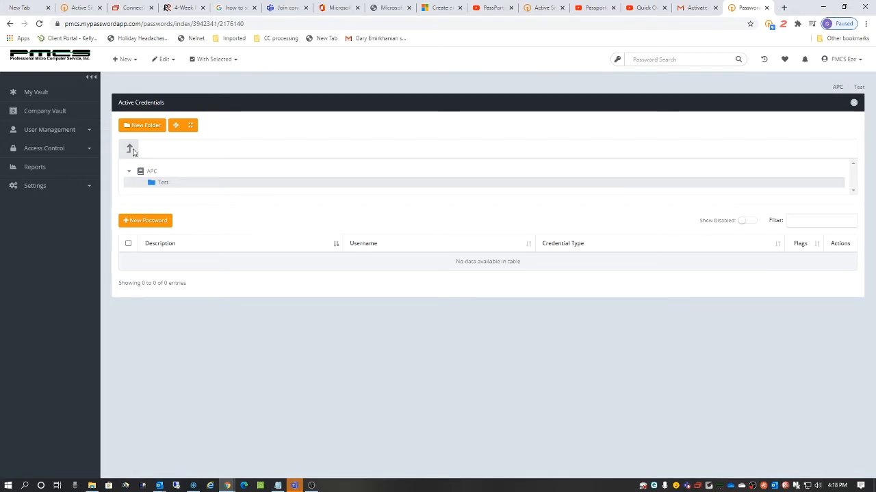
click(149, 175)
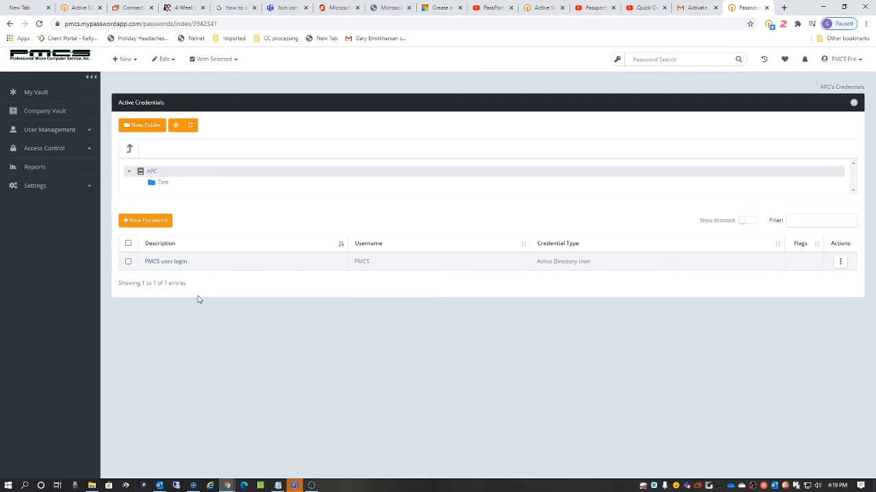
Step: Move the PMCS user login credential into the Test folder with With Selected > Move Passwords
click(129, 262)
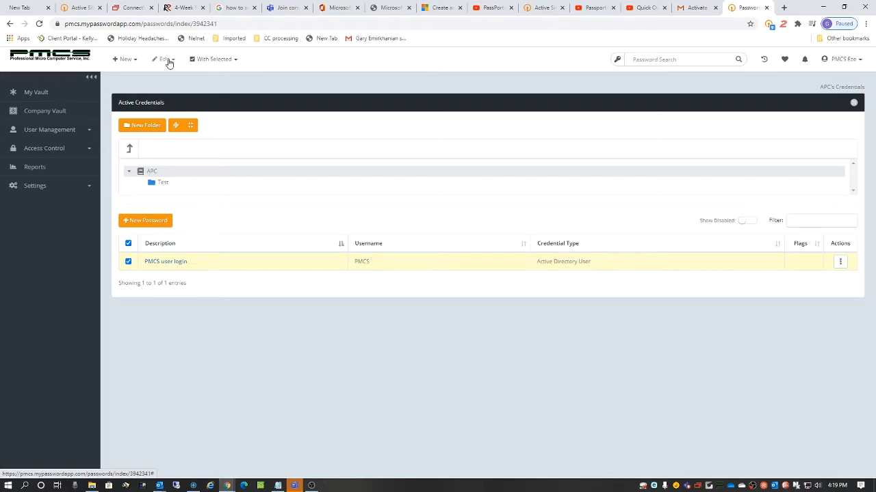
click(236, 61)
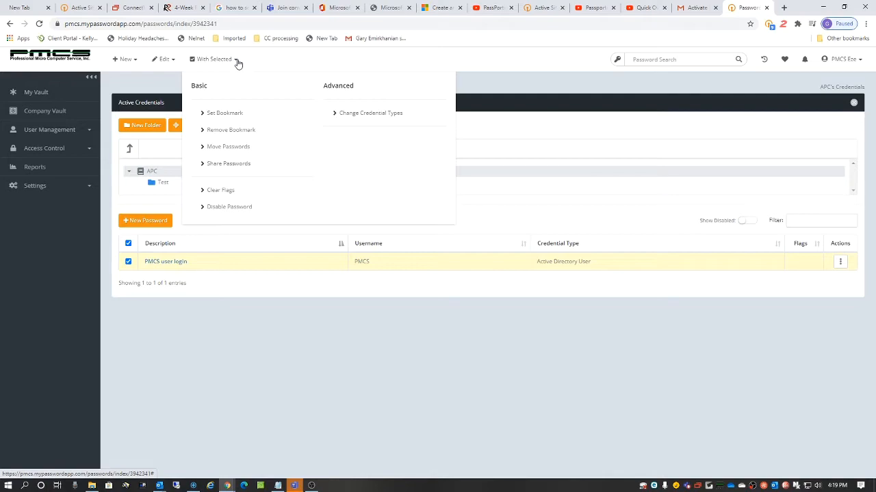
click(224, 149)
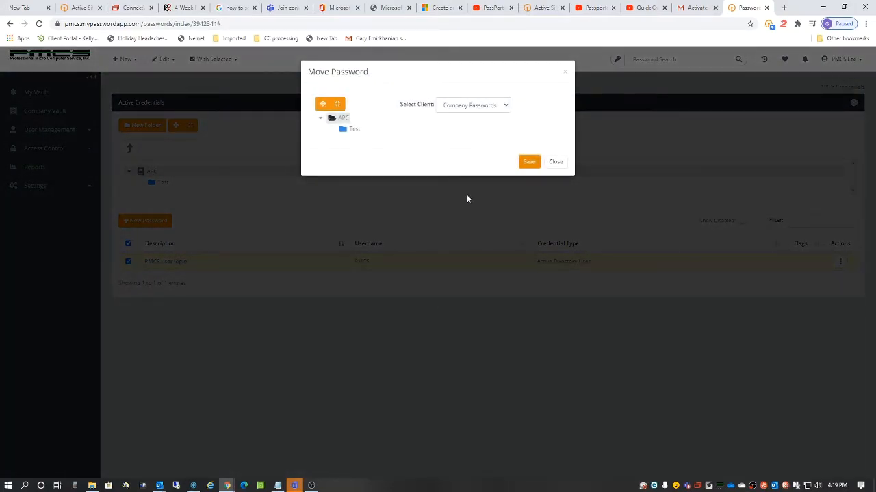
click(349, 130)
click(529, 161)
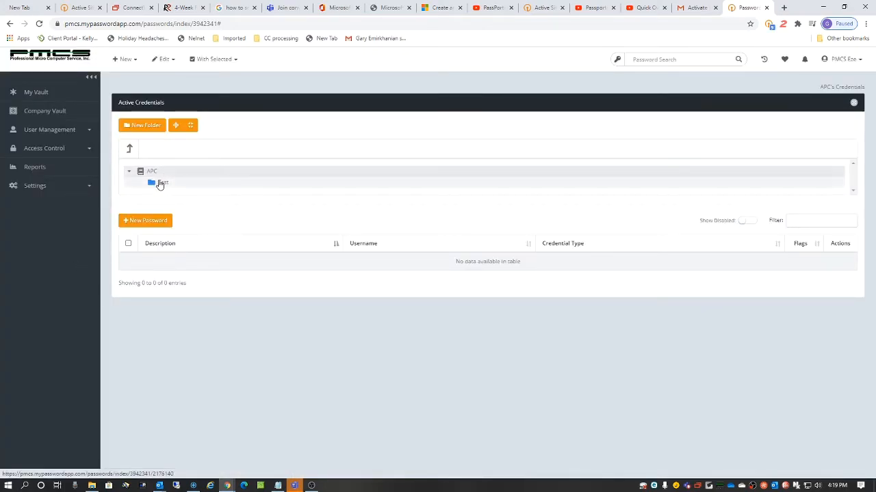
Step: Open the Test folder to see the moved PMCS user login credential
click(159, 185)
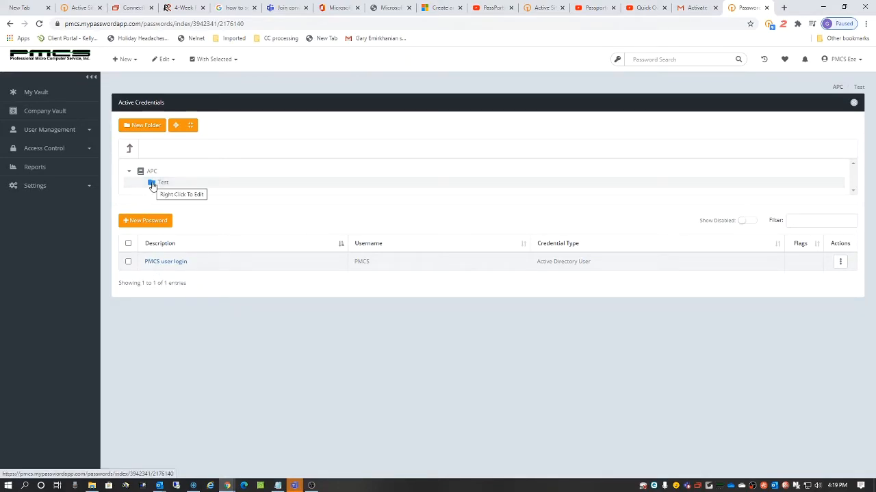
Step: Go to Access Control > Reports to view the general, user and password reports
click(59, 154)
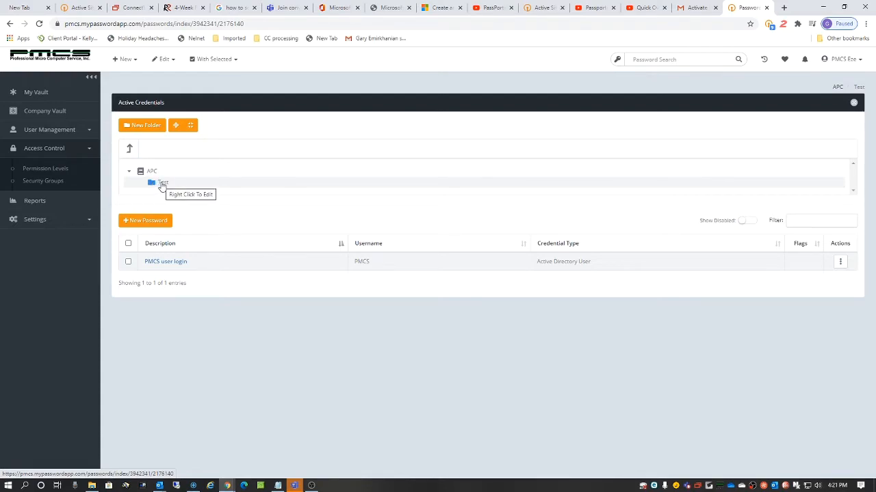
click(37, 204)
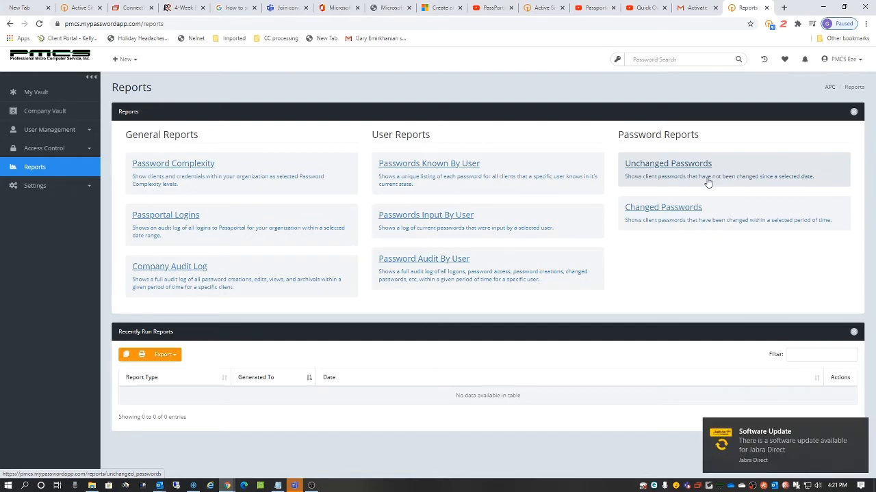
Step: Dismiss the software update notification and go to Settings > Credential Types
click(859, 427)
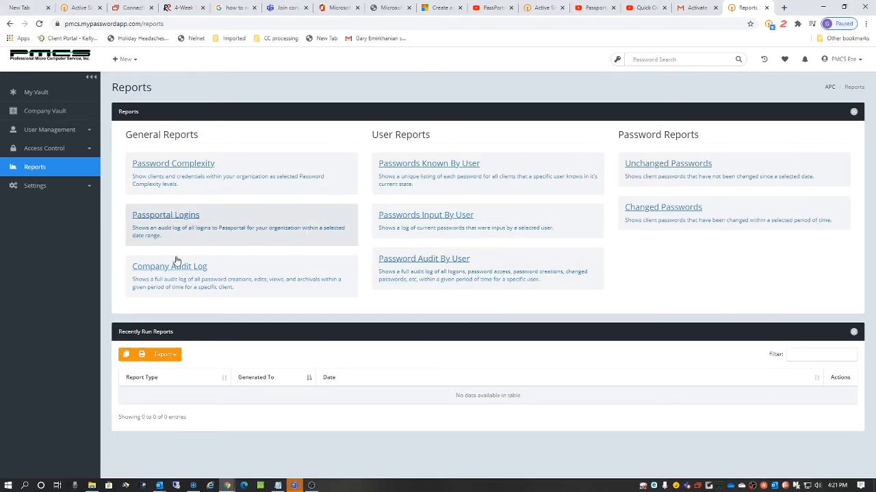
click(58, 187)
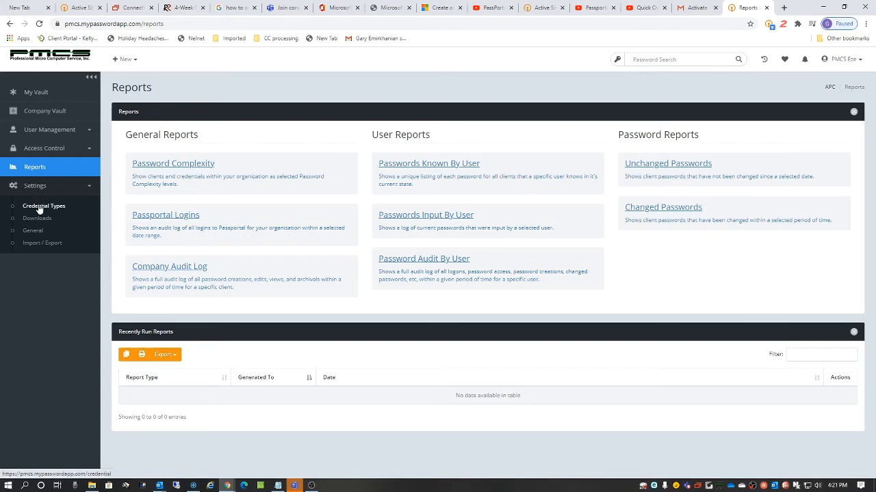
click(39, 208)
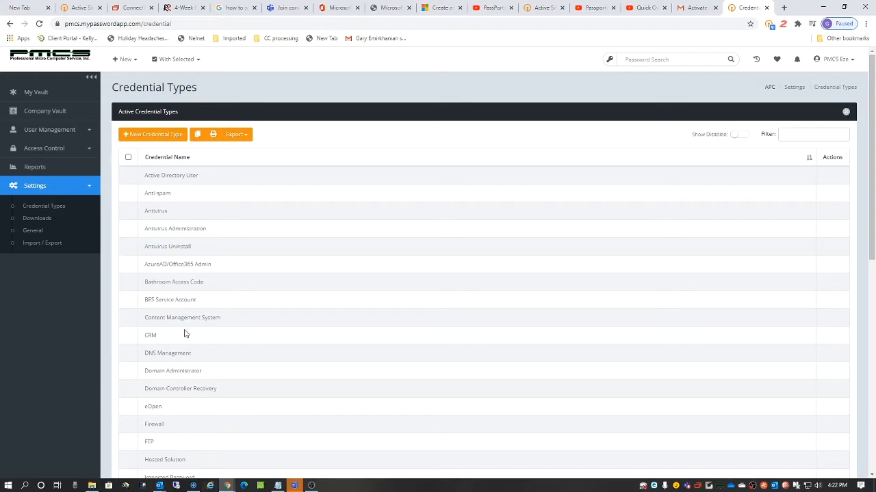
Step: Create a new credential type named 'Wifi'
click(165, 137)
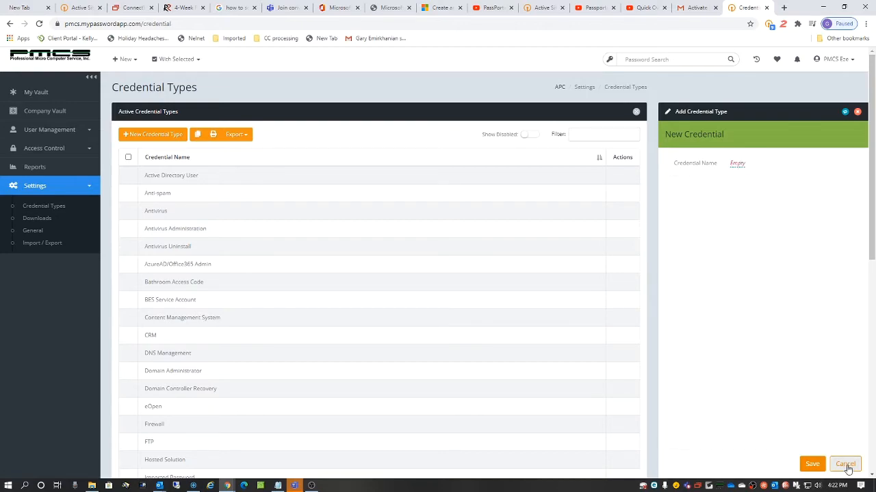
click(736, 164)
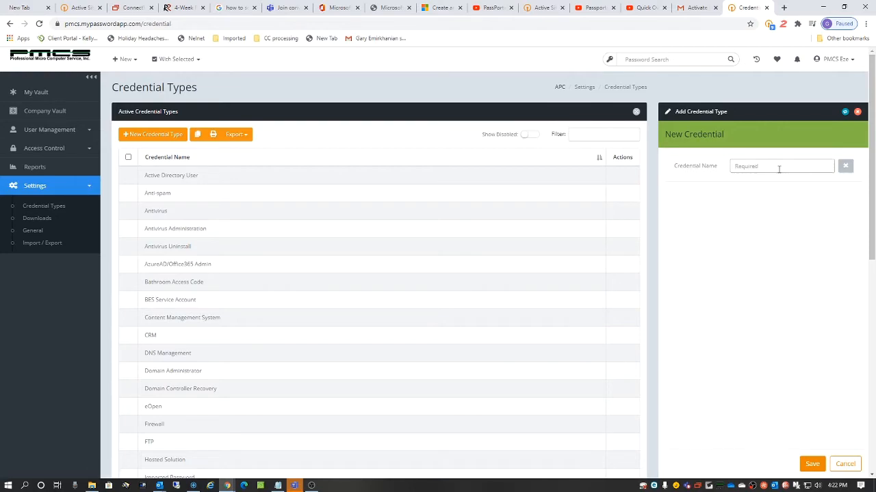
text(Wifi)
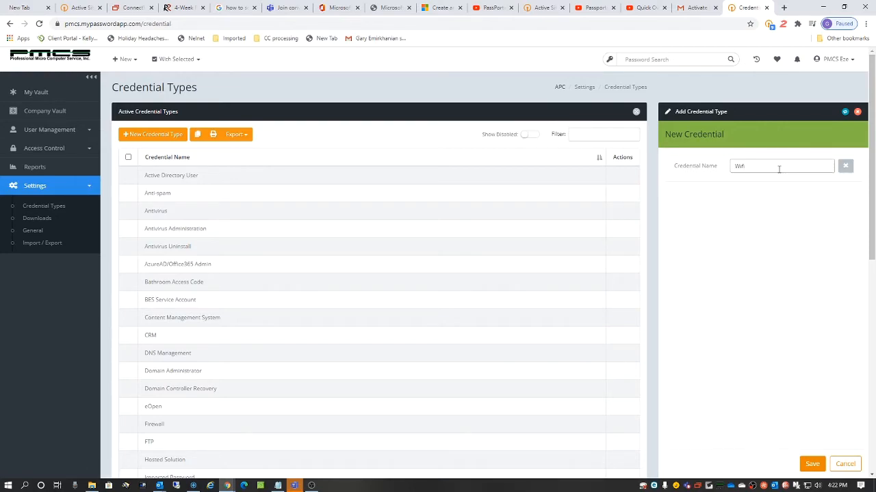
click(810, 463)
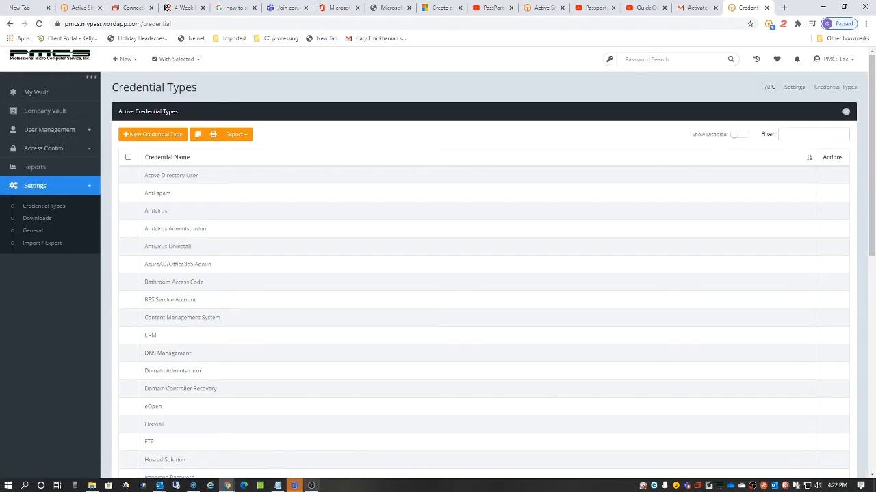
Step: Select the Wifi row in the list, then go to Settings > Downloads
scroll(286, 440, down, 1)
scroll(285, 439, down, 7)
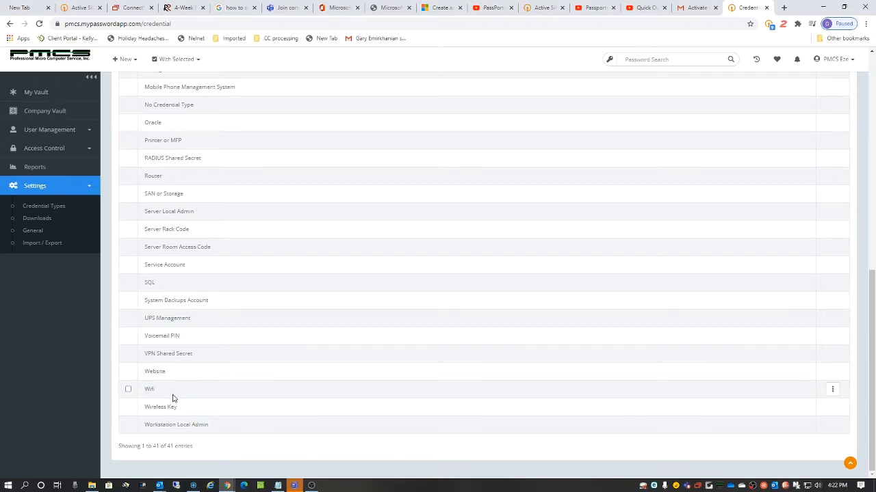
click(127, 390)
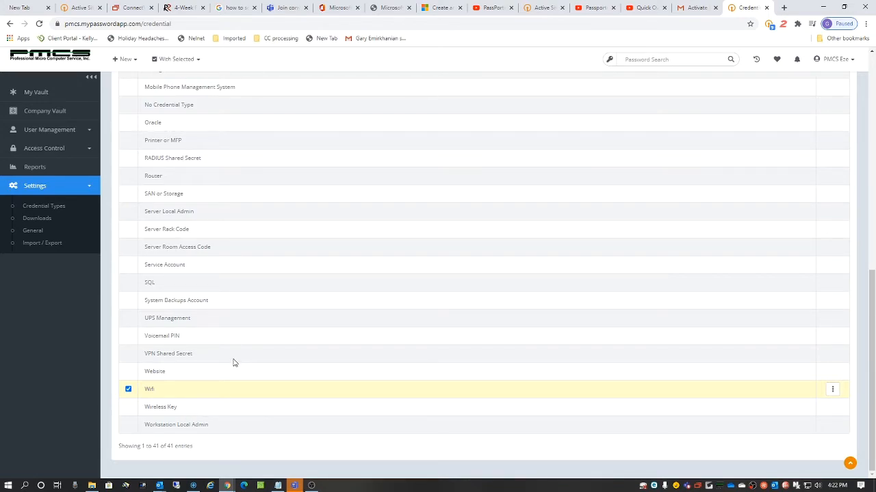
click(41, 222)
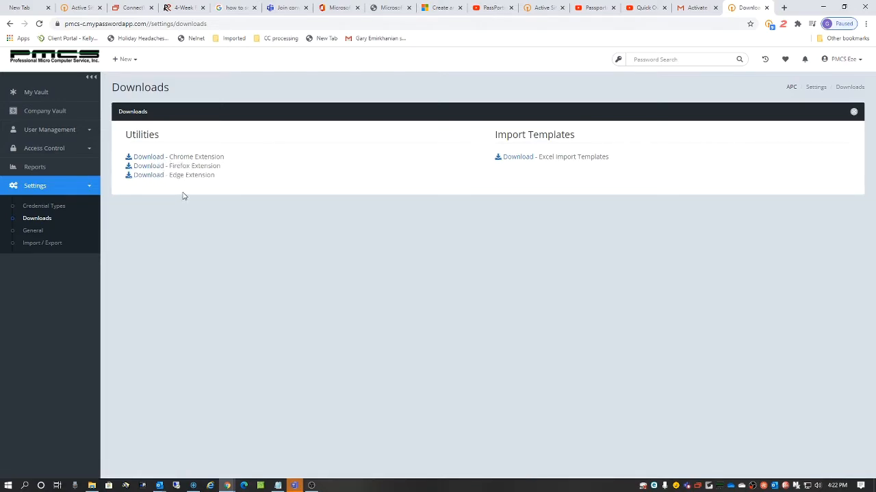
click(769, 25)
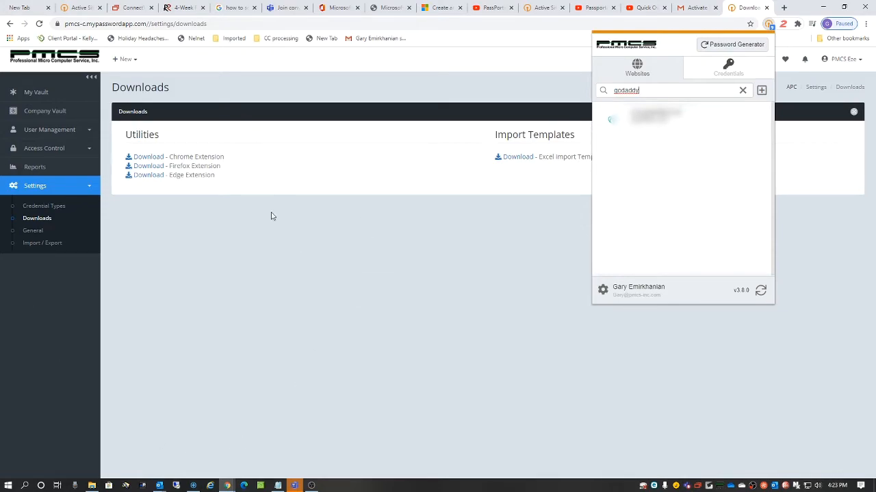
click(454, 332)
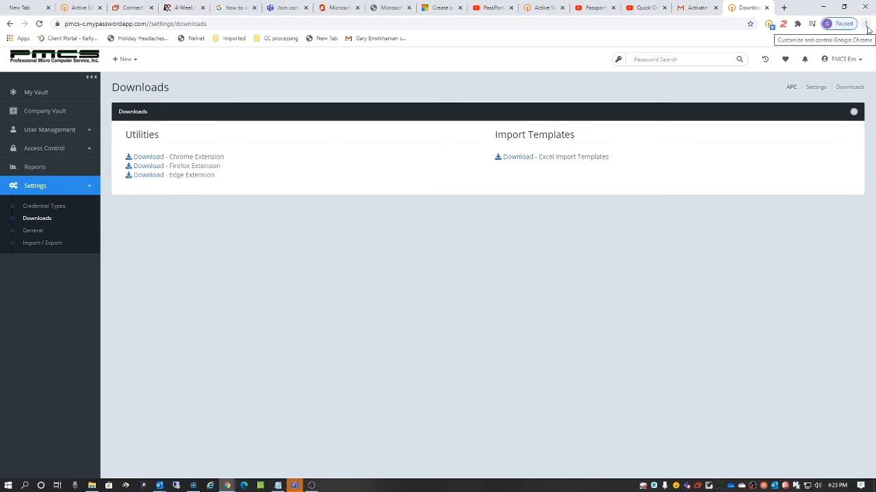
click(522, 159)
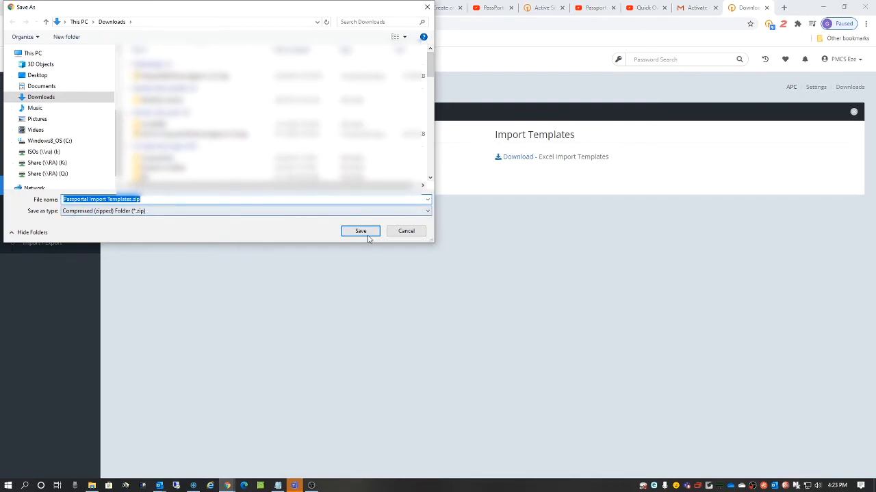
click(407, 230)
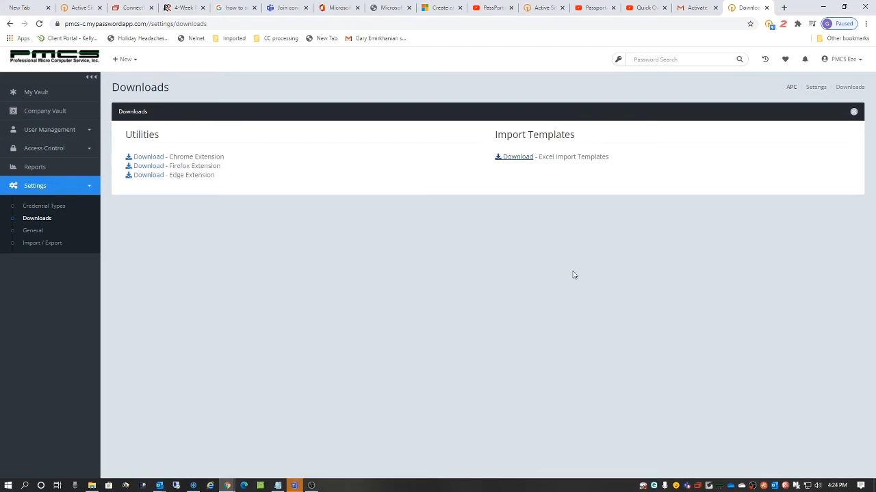
Step: Go to My Vault, then Settings > General to view the advanced options
click(38, 91)
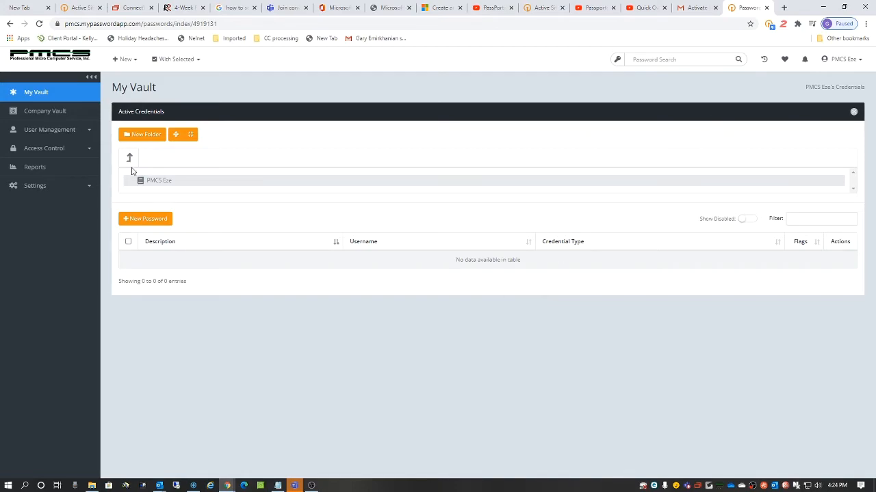
click(48, 186)
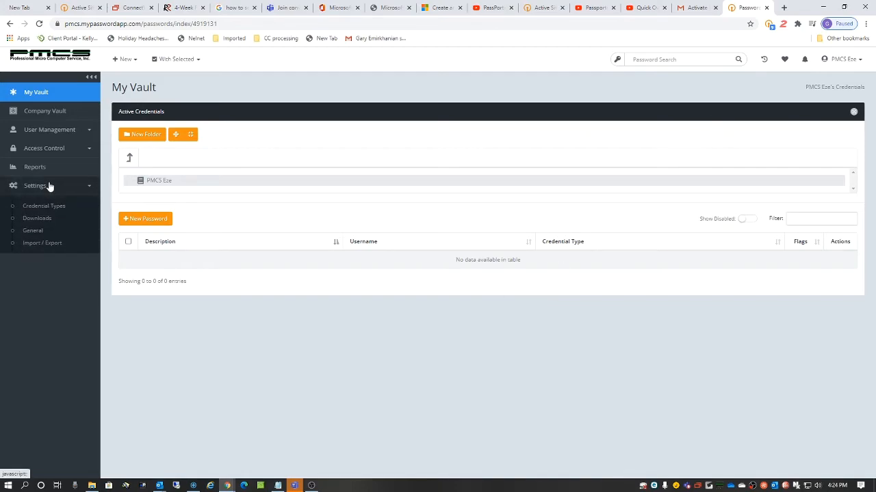
click(41, 230)
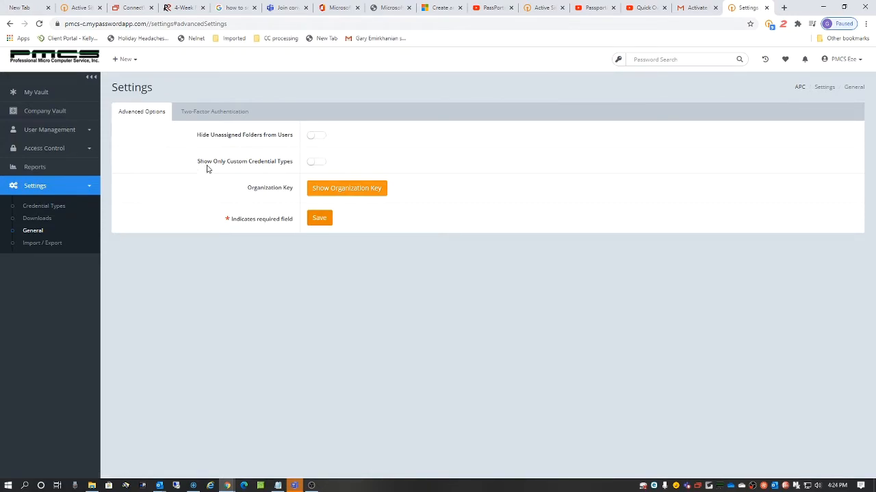
Step: Enable 2FA on the Two-Factor Authentication tab and choose Duo as the method
click(197, 114)
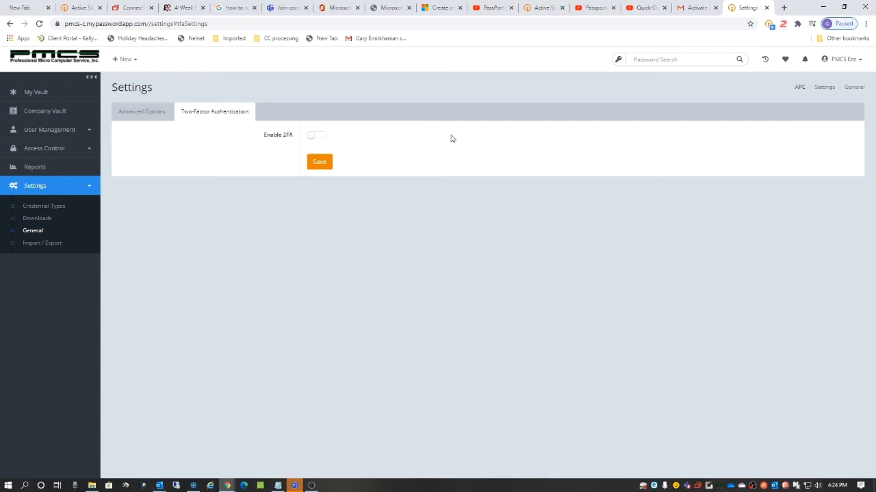
click(317, 136)
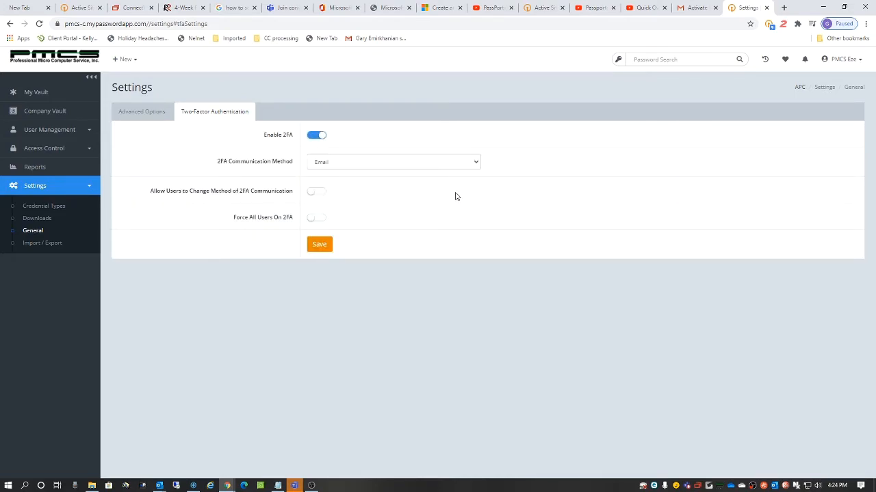
click(477, 162)
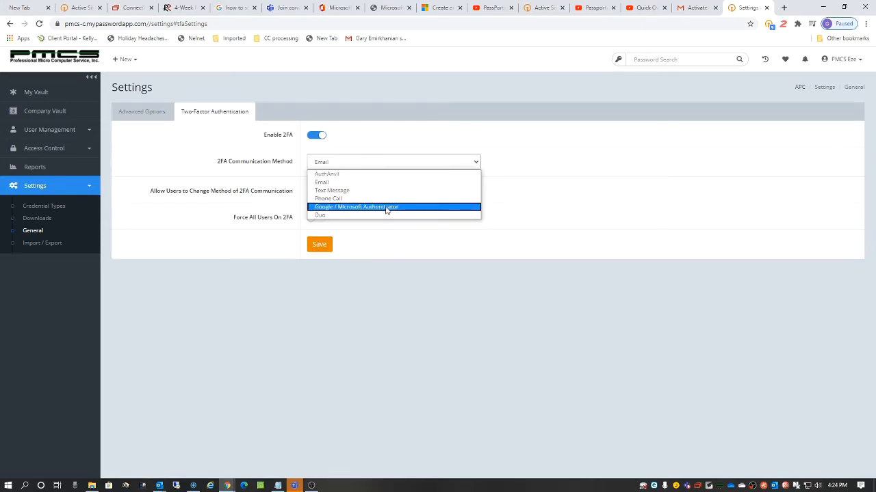
click(320, 216)
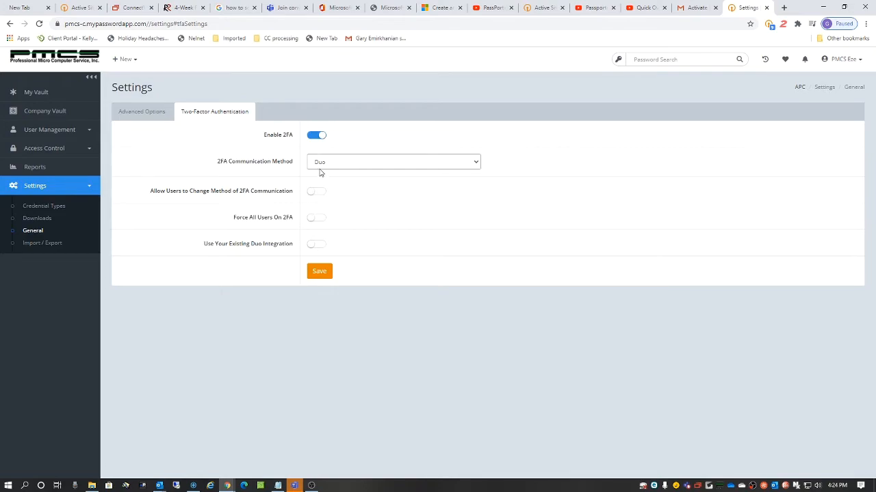
click(478, 164)
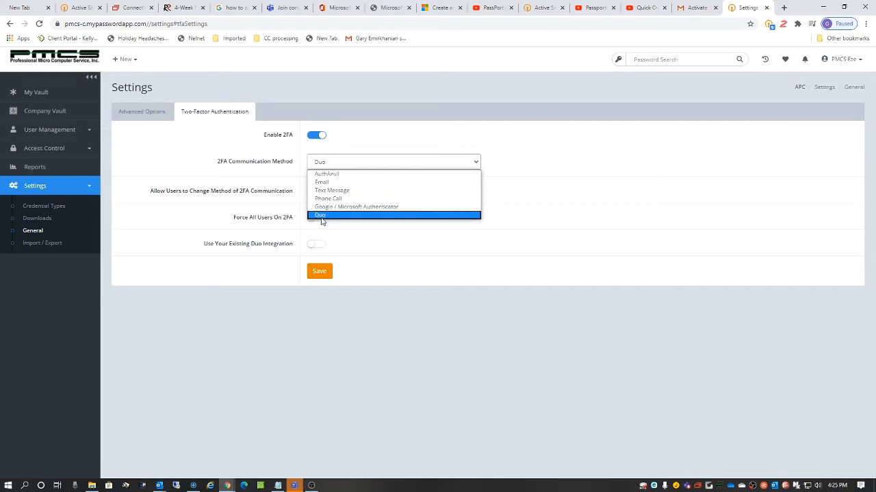
click(576, 202)
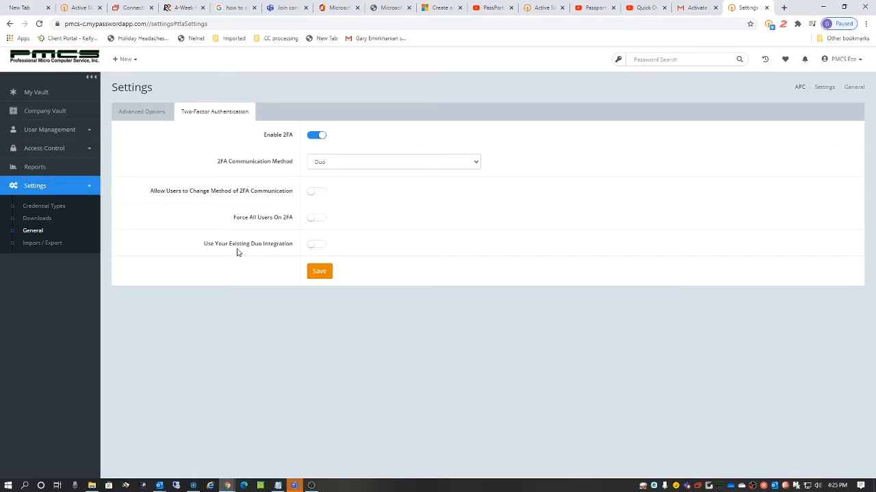
Step: Toggle the existing Duo integration option on and off, then switch 2FA back off
click(320, 246)
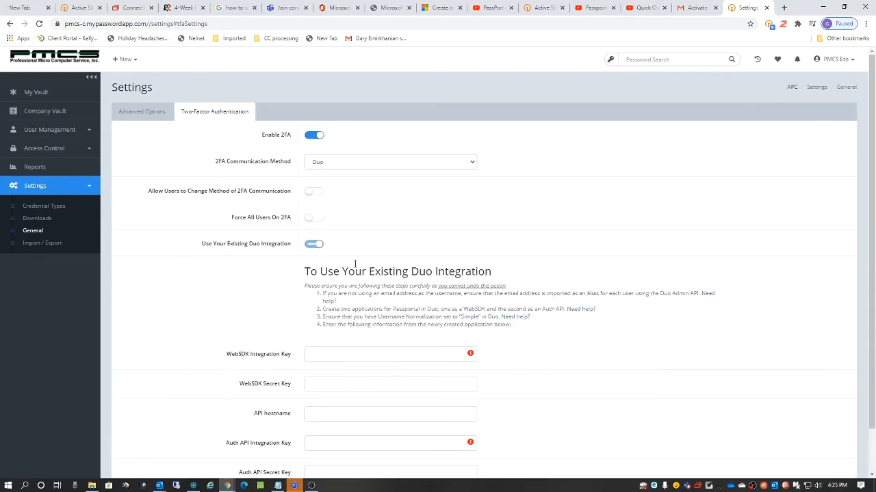
scroll(436, 370, down, 1)
scroll(430, 356, up, 1)
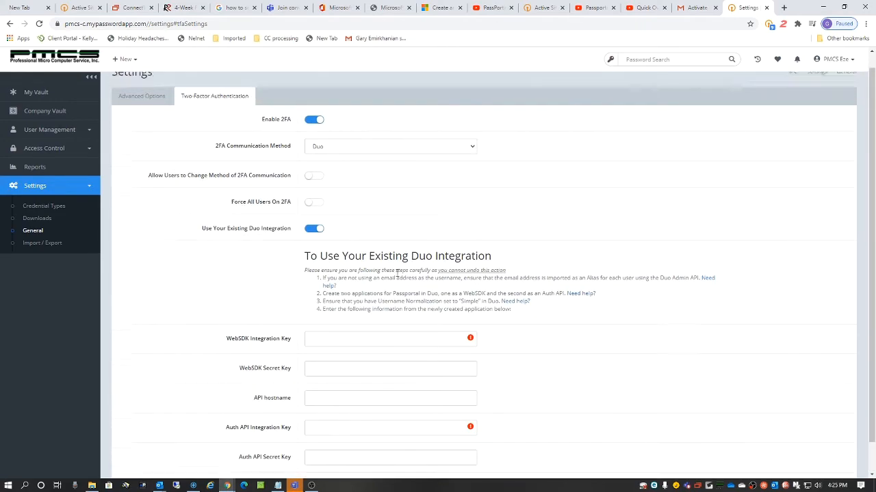
click(314, 245)
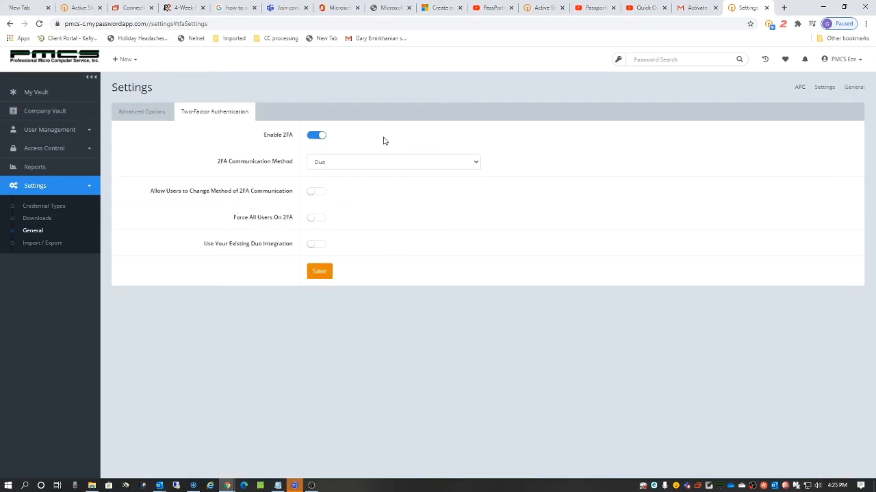
click(317, 137)
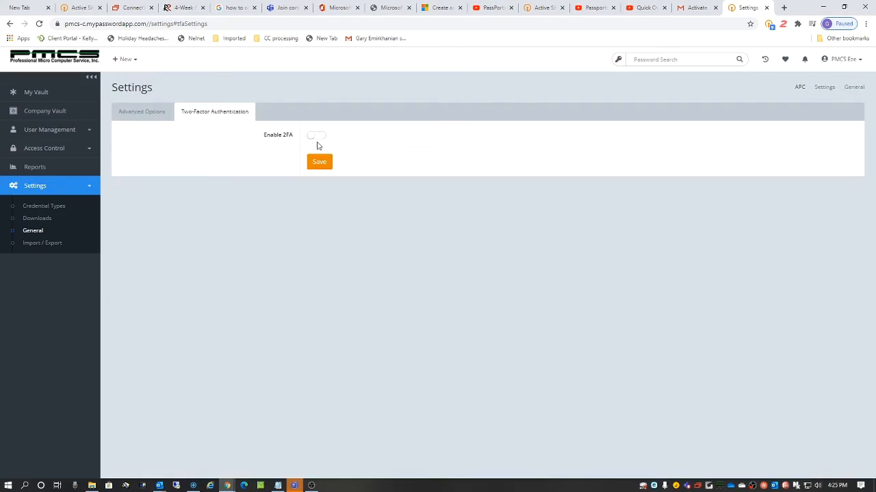
Step: Toggle Show Only Custom Credential Types under Advanced Options, then review the Credential Types list
click(137, 115)
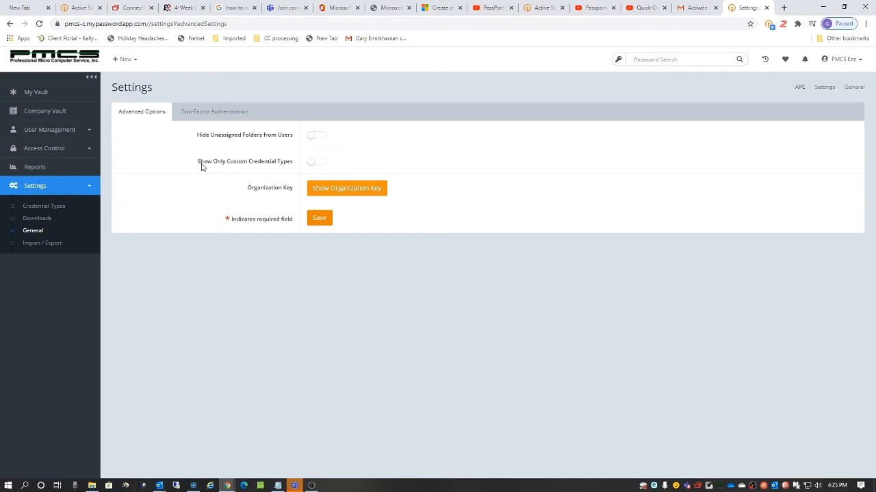
click(314, 164)
click(37, 205)
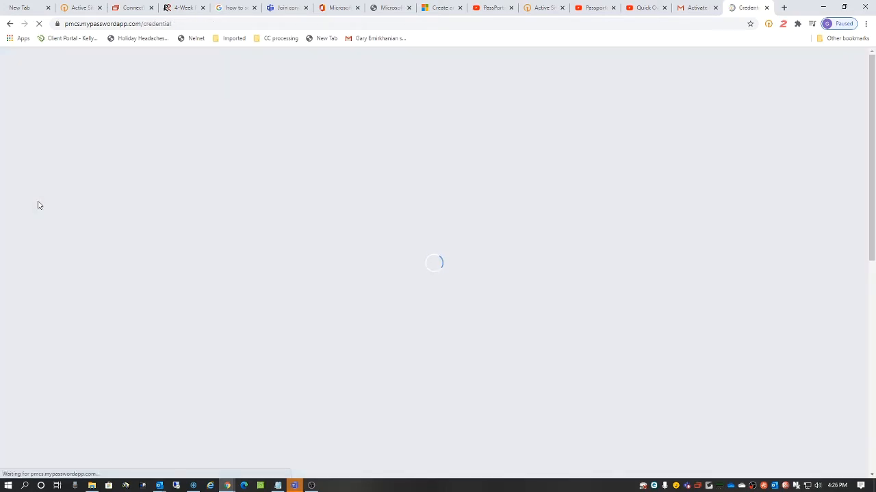
scroll(250, 305, down, 7)
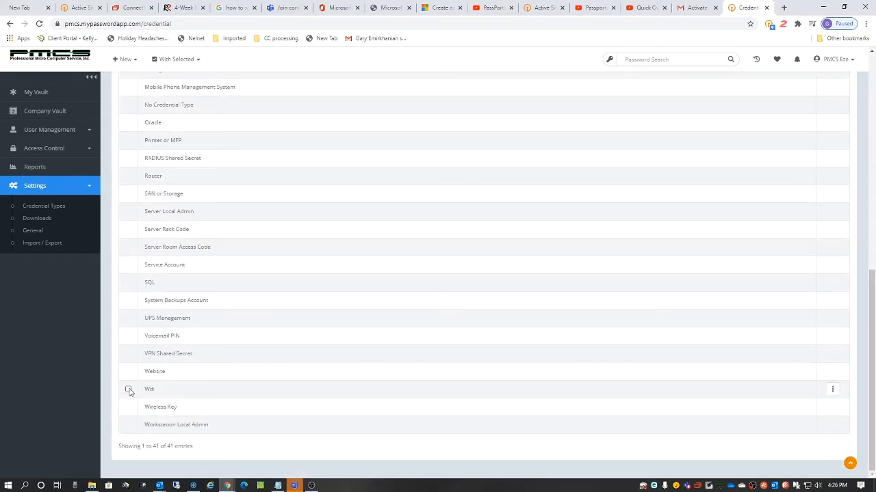
click(53, 207)
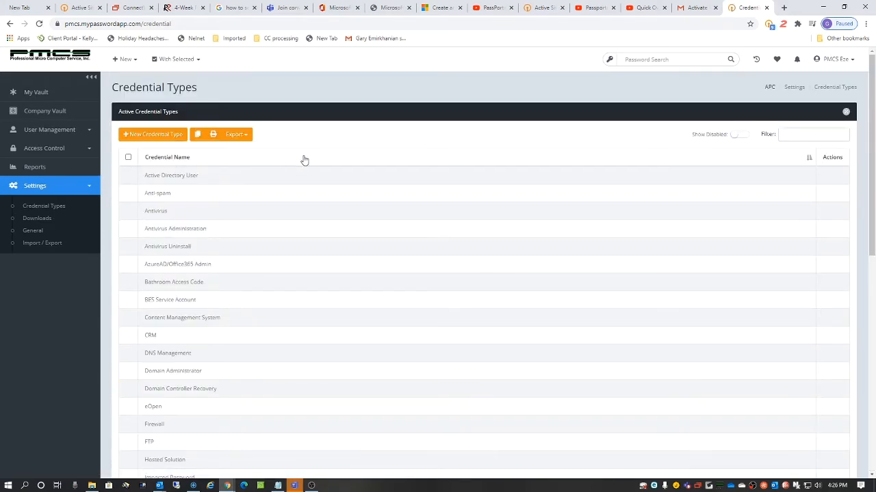
Step: Save Show Only Custom Credential Types in General, confirm only Wifi remains, then switch it off
click(38, 232)
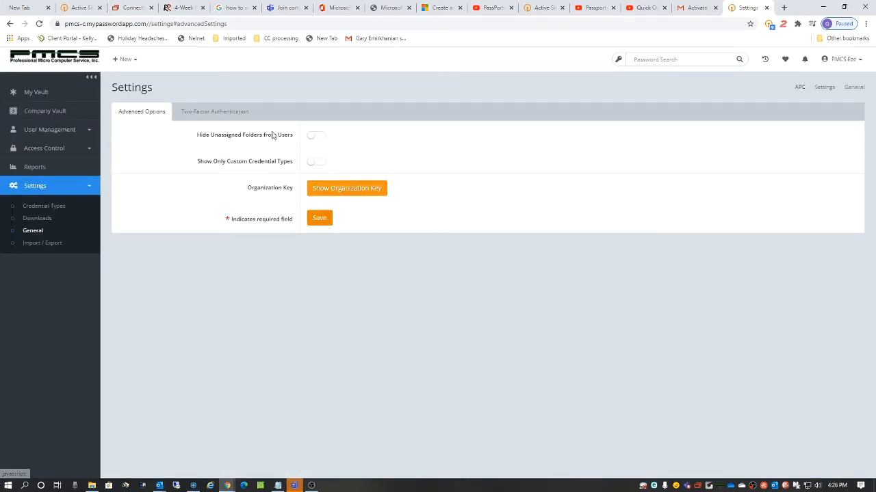
click(314, 163)
click(319, 217)
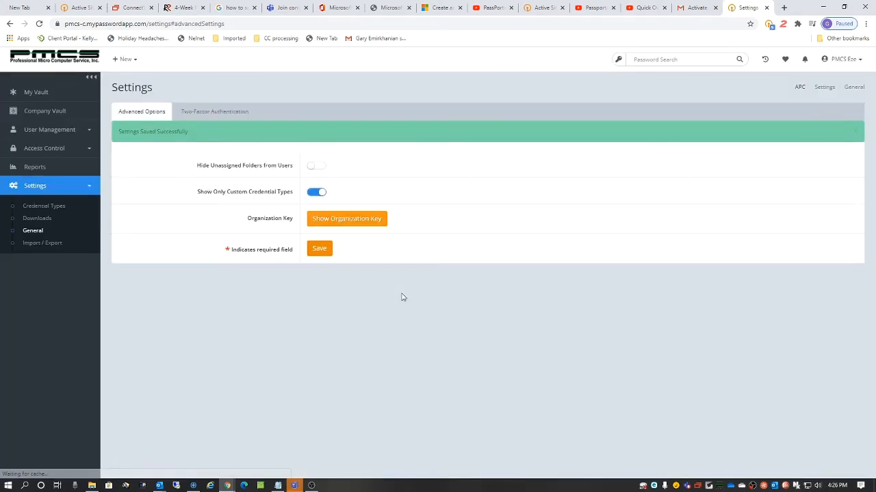
click(46, 206)
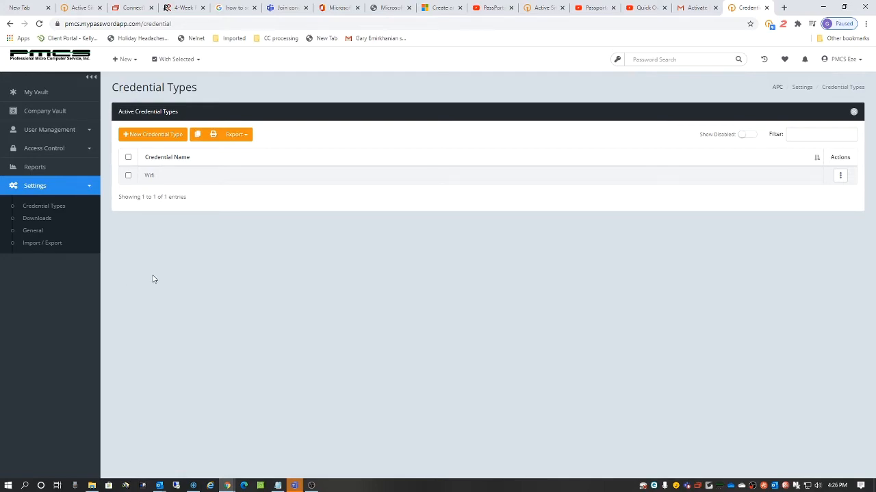
click(34, 231)
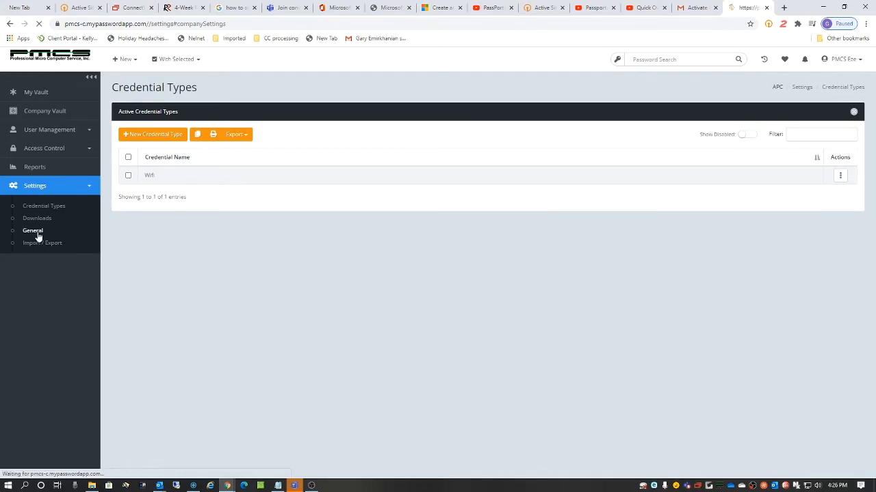
click(316, 161)
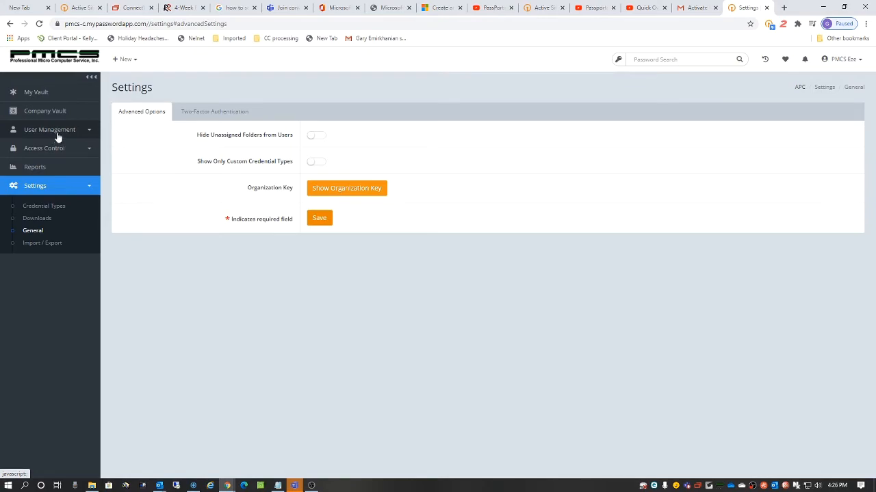
Step: From Company Vault, turn off Show Only Custom Credential Types in General, then view Downloads
click(68, 113)
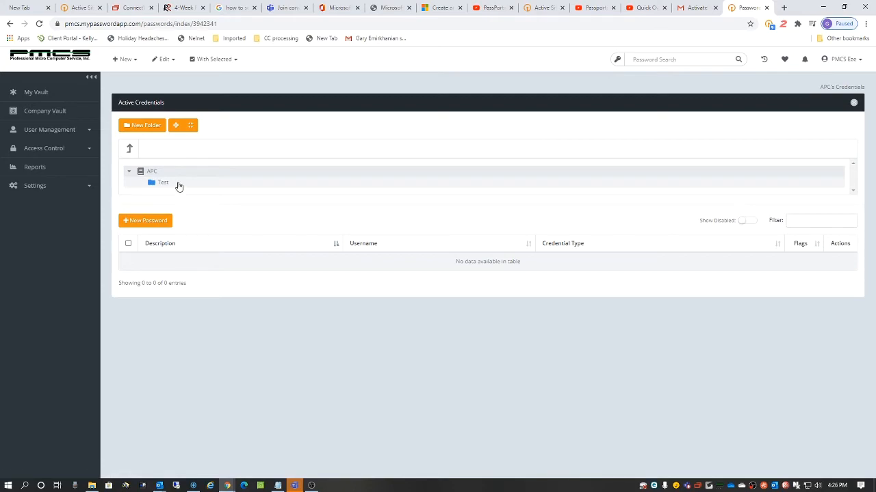
click(51, 186)
click(40, 232)
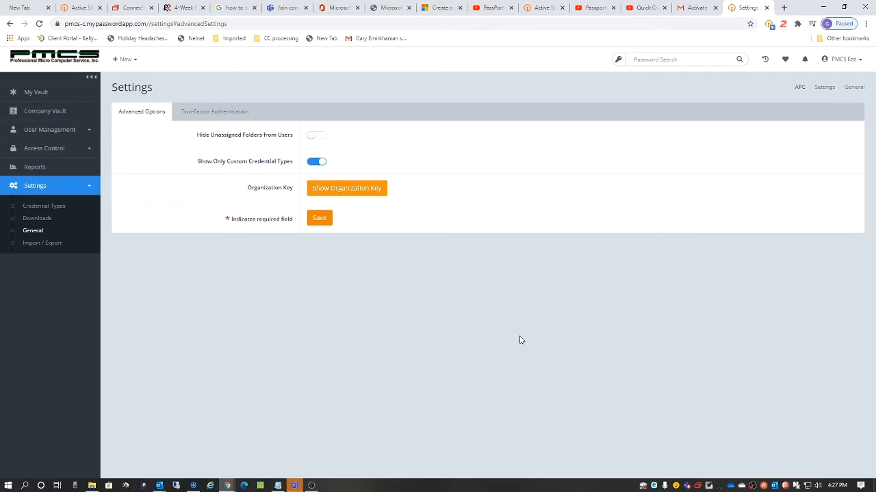
click(310, 164)
click(48, 220)
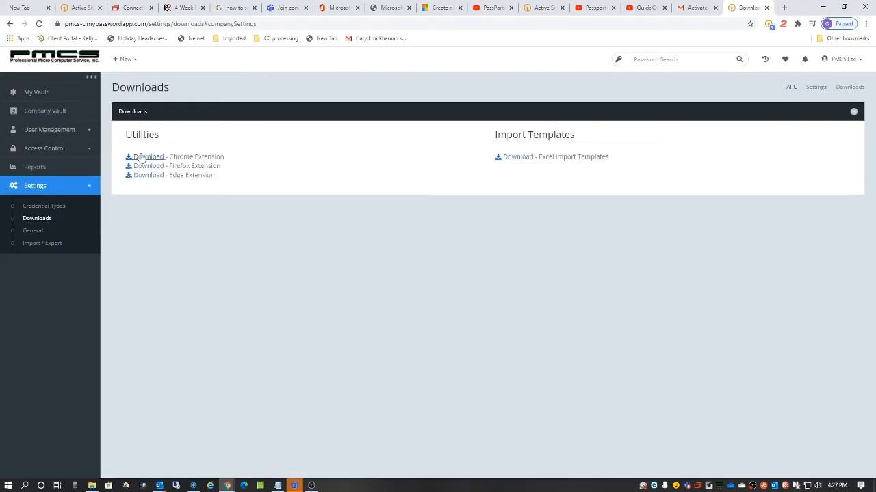
Step: Search 'chrome web store' in a new tab and open the Chrome Web Store extensions page
click(784, 7)
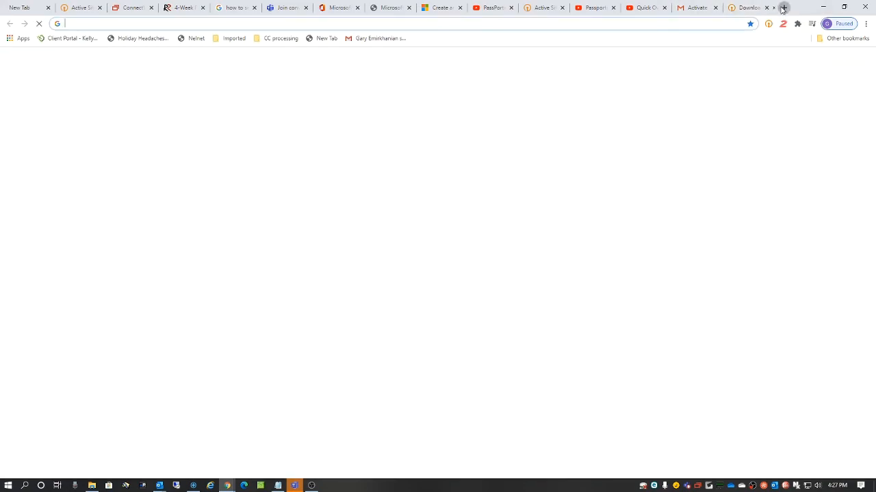
click(170, 22)
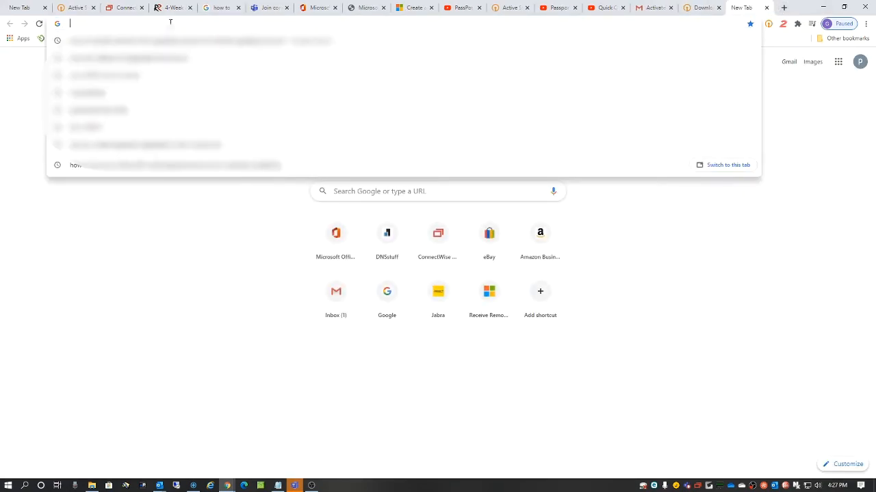
text(chro)
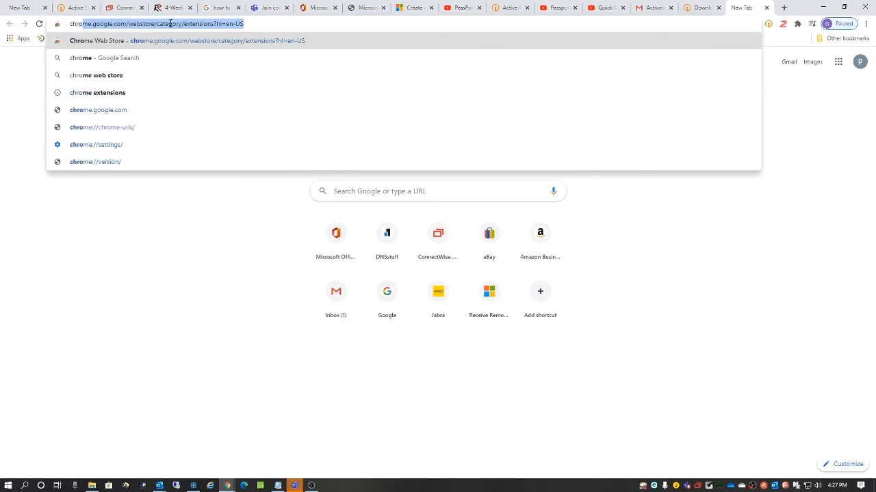
text(me)
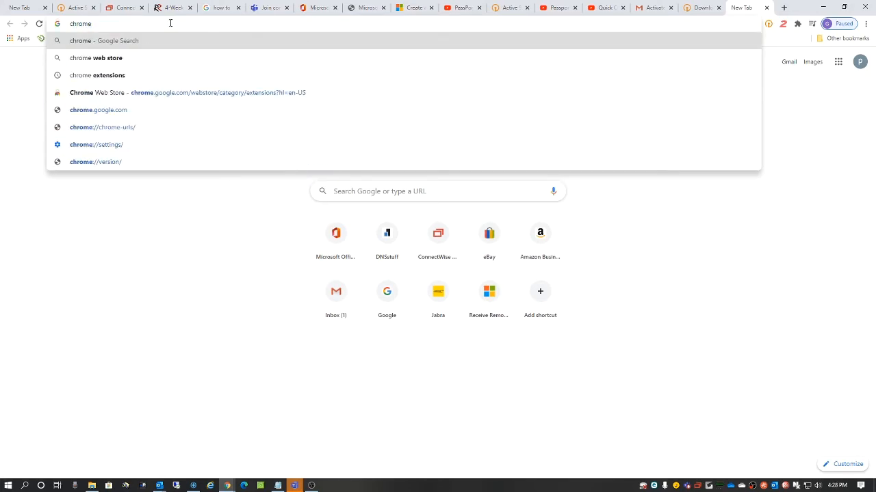
click(109, 58)
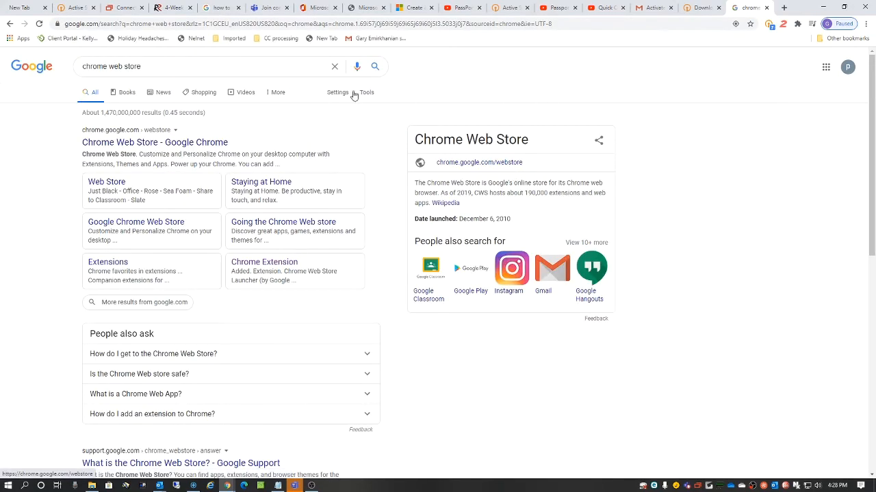
drag(192, 66, 75, 66)
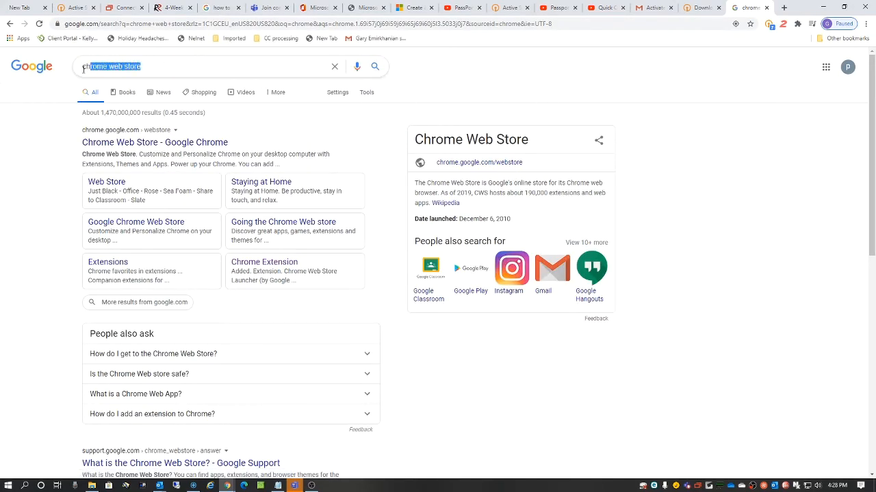
click(122, 145)
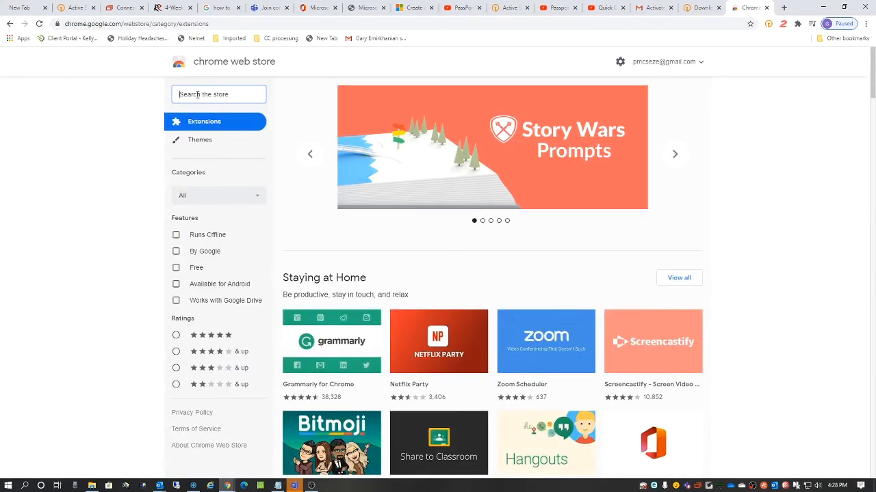
Step: Search the store for 'solarwinds passportal' and open the SolarWinds Passportal extension's page
text(solarwind)
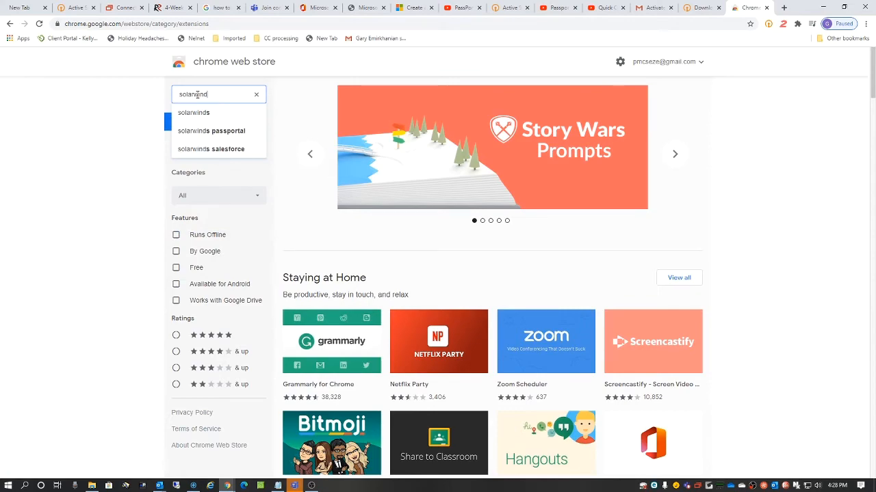
click(209, 131)
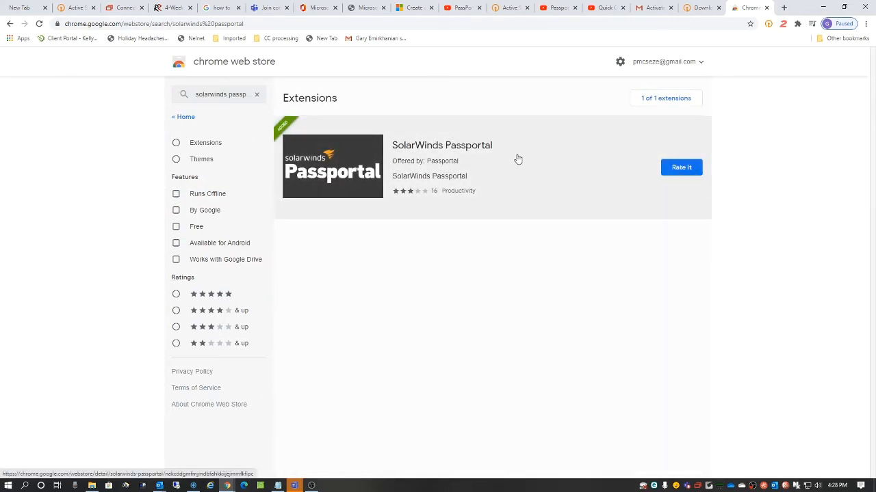
click(339, 176)
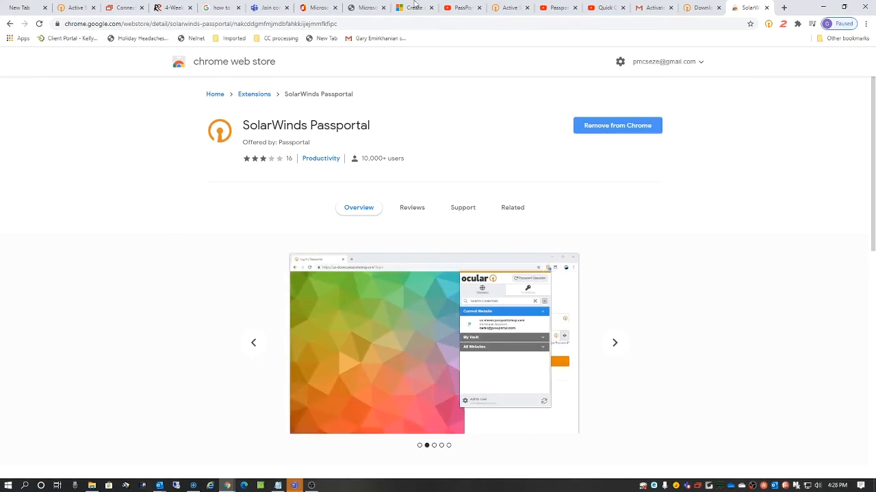
Step: Log out of the Passportal extension through its account menu
click(768, 23)
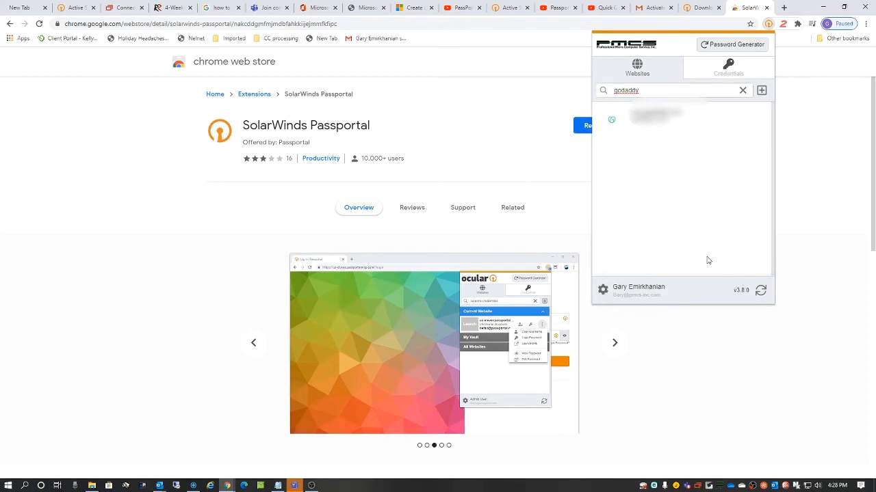
click(613, 283)
click(614, 276)
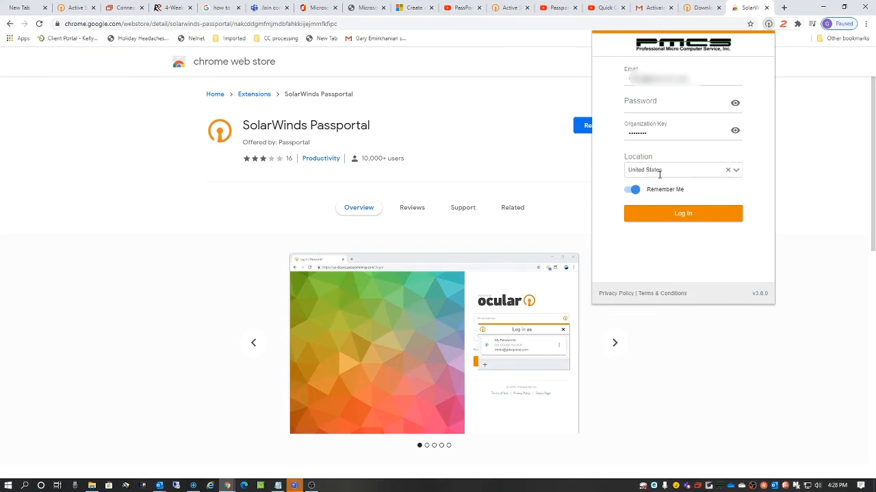
Step: Log back in with the account password, reaching the Duo MFA prompt
click(687, 214)
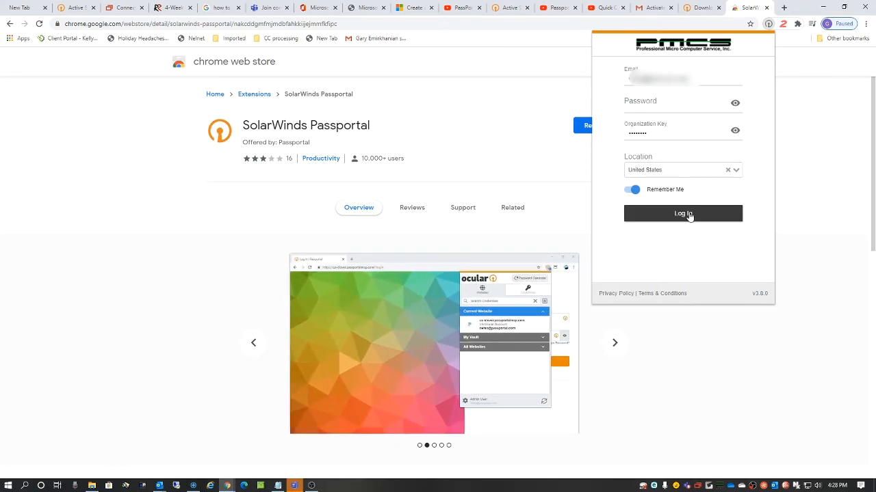
click(630, 105)
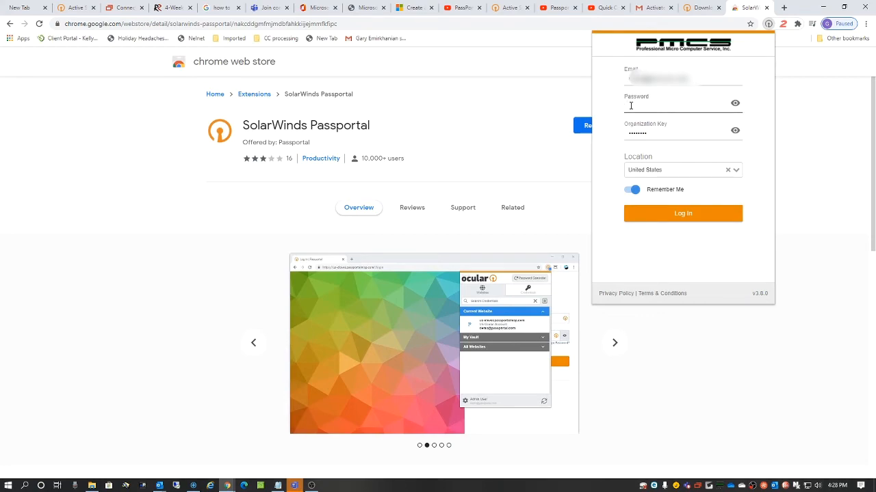
text(••••••••)
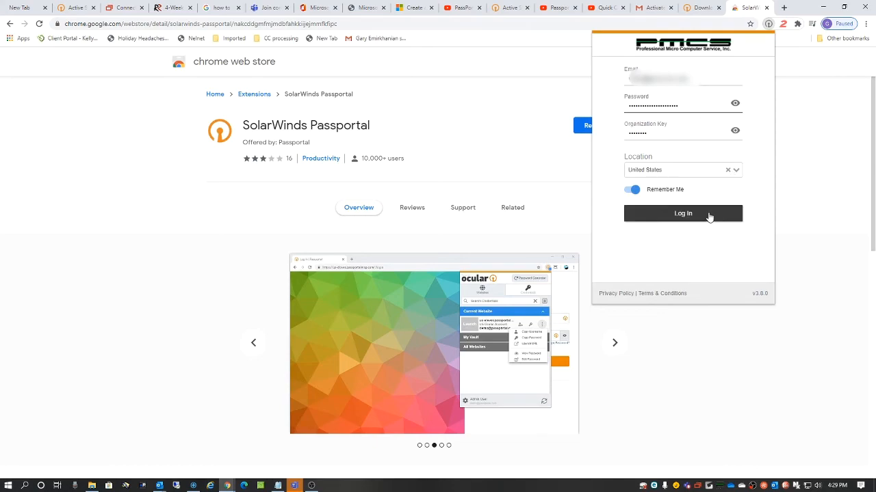
click(682, 215)
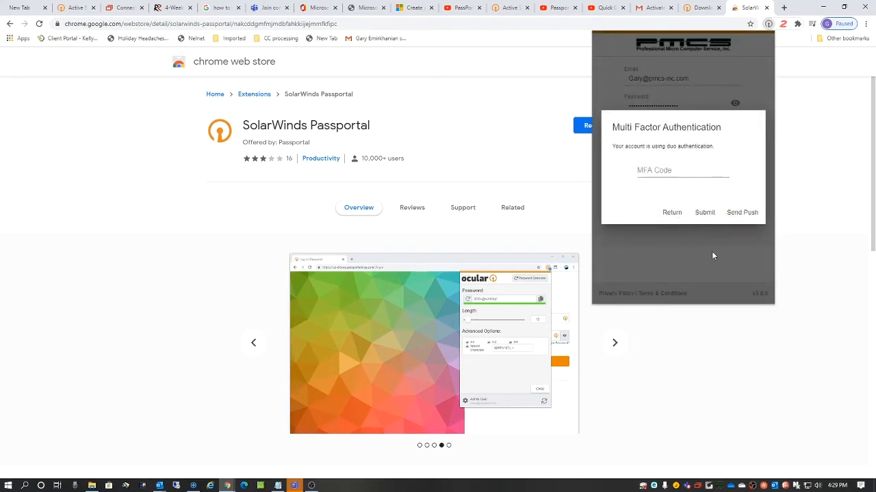
Step: Send a Duo push from the Multi Factor Authentication dialog to finish signing in
click(743, 214)
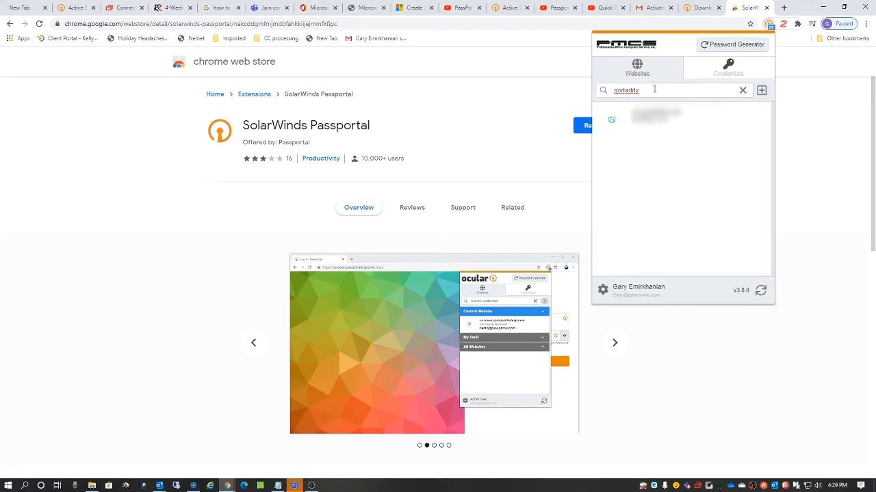
Step: Reopen the extension, search 'godaddy.com', check Credentials, then return to the Websites results
click(472, 161)
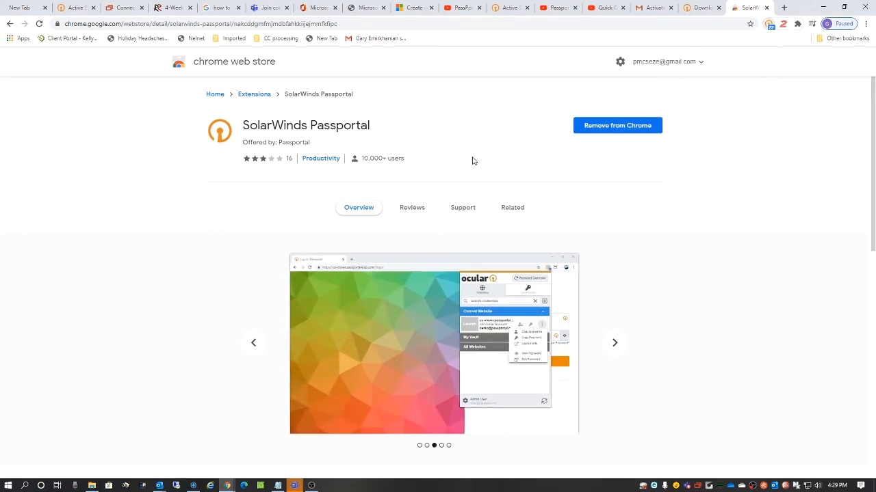
click(769, 24)
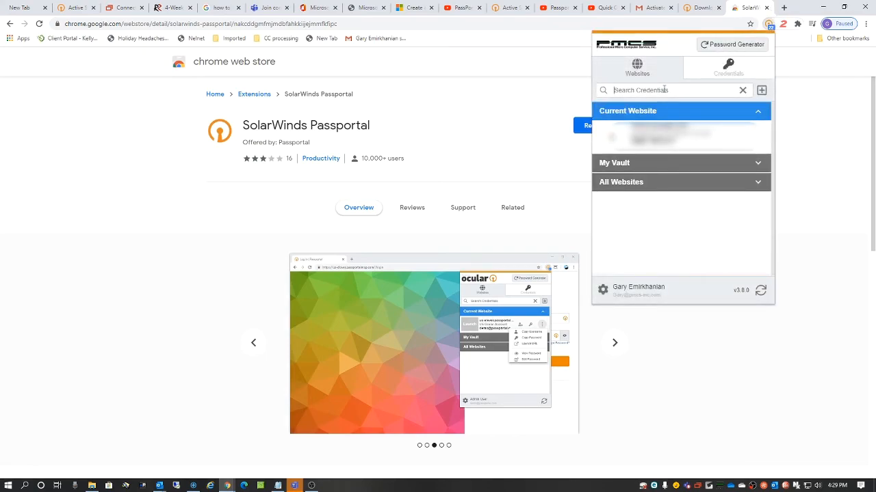
text(go)
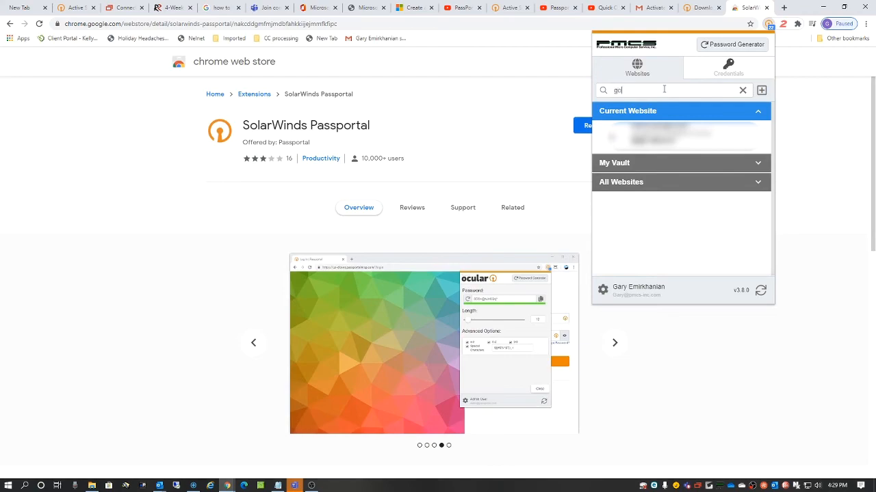
text(d)
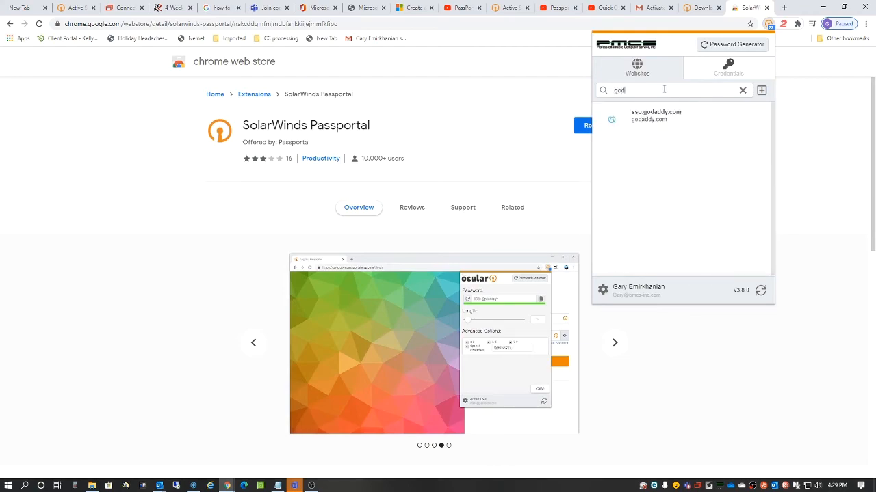
text(addy.com)
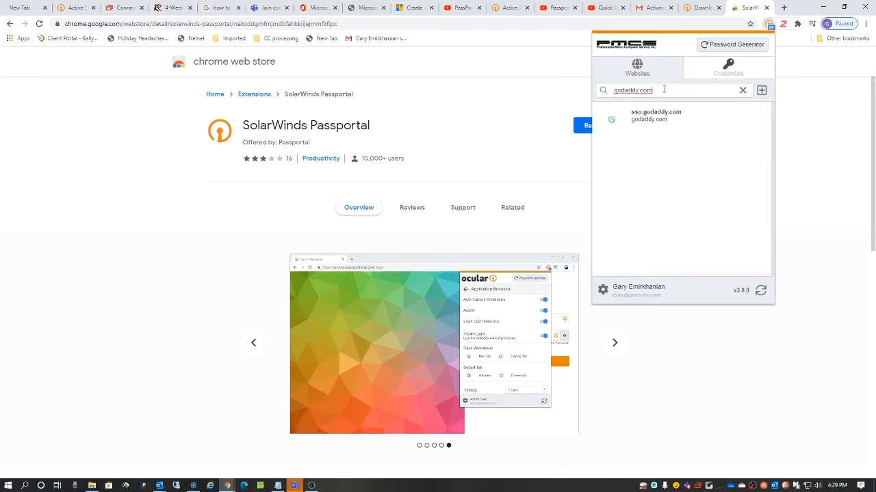
mouse_move(611, 120)
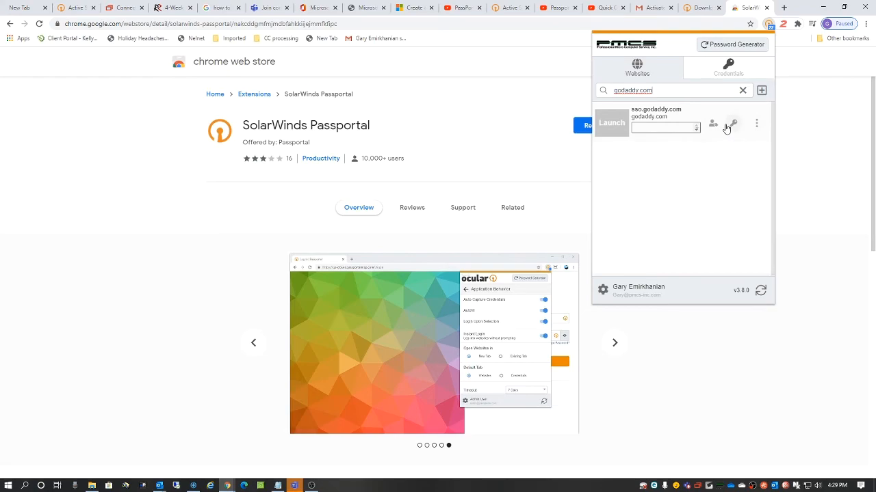
click(728, 66)
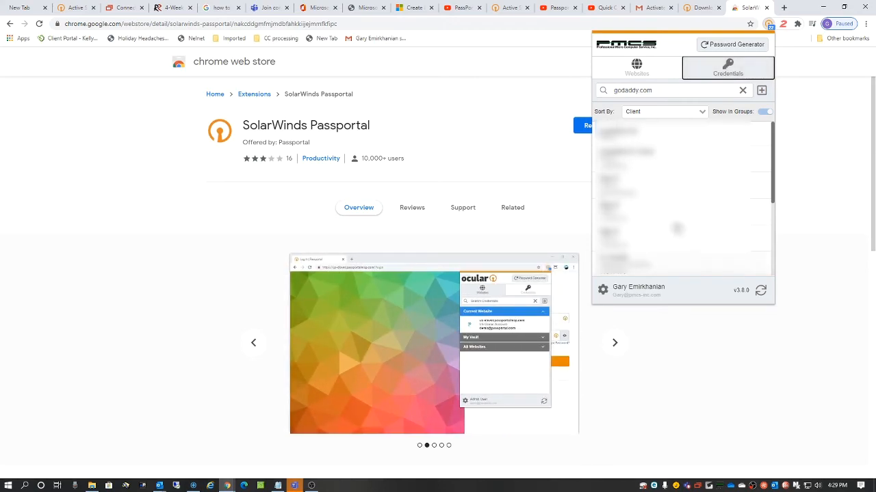
click(643, 77)
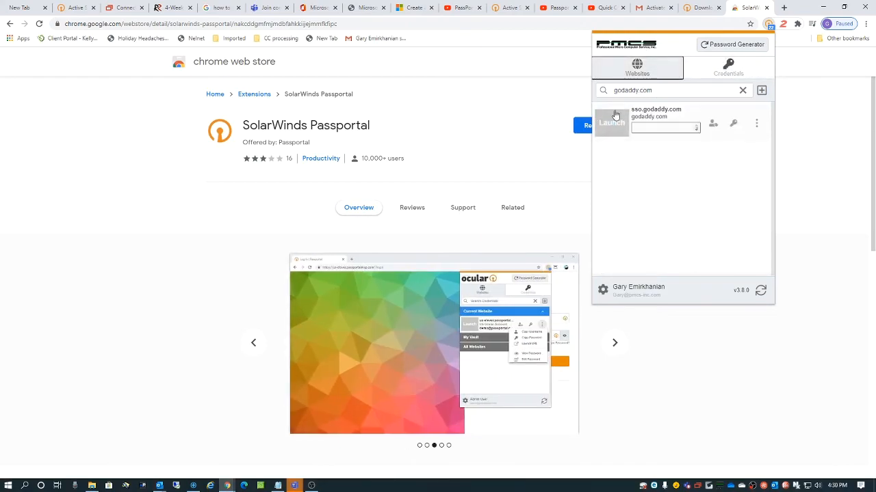
Step: Launch the sso.godaddy.com entry to see the autofilled GoDaddy Sign In page, then close it
mouse_move(614, 129)
click(612, 126)
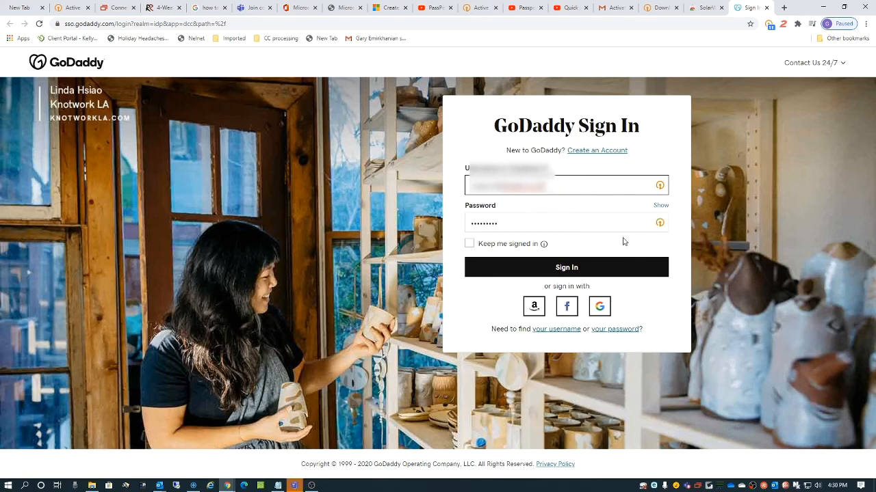
click(767, 8)
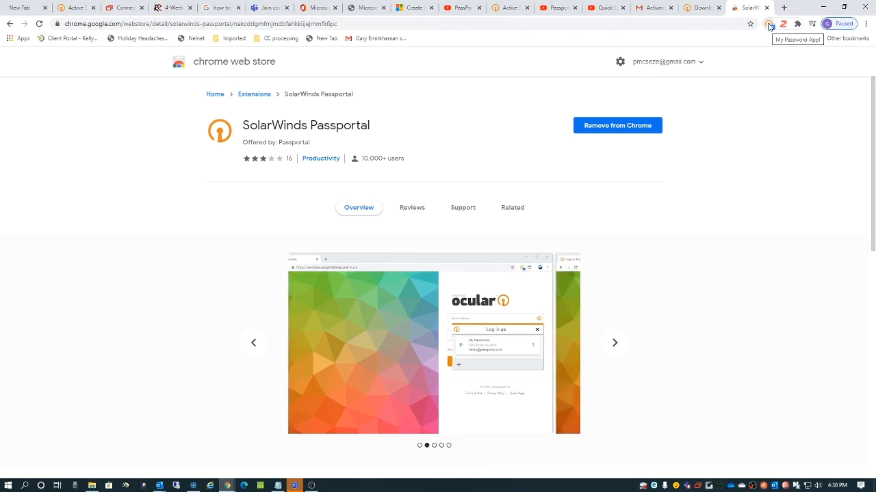
Step: Generate a fresh 16-character password in the extension's Password Generator and copy it to the clipboard
click(769, 25)
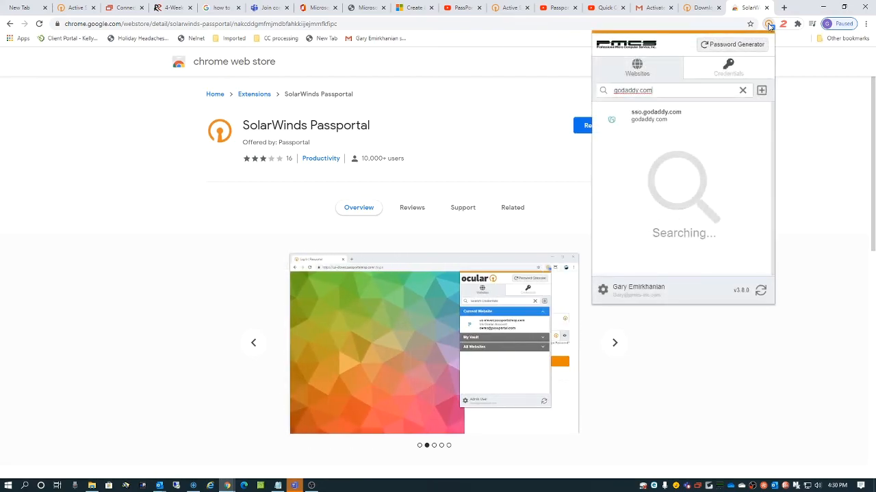
click(715, 45)
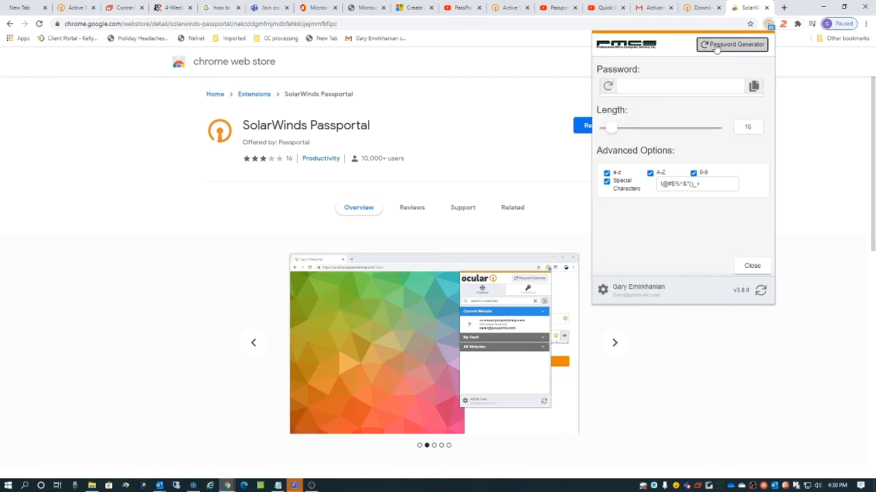
click(606, 87)
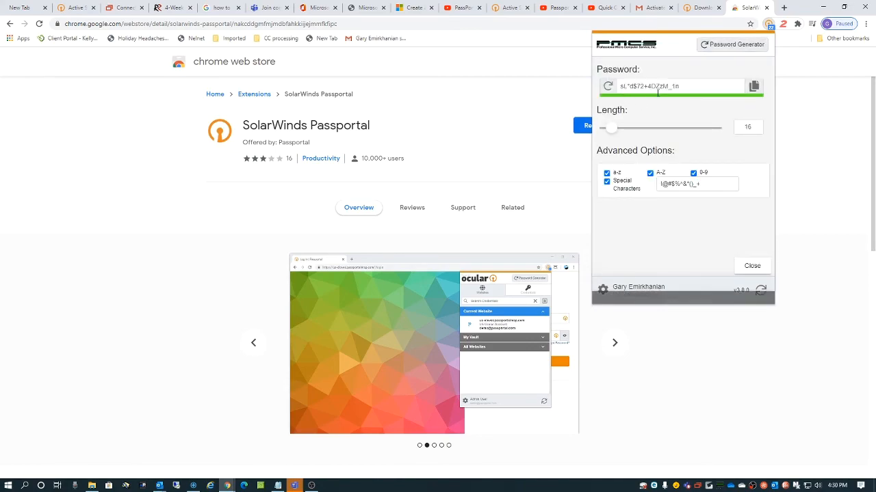
click(754, 87)
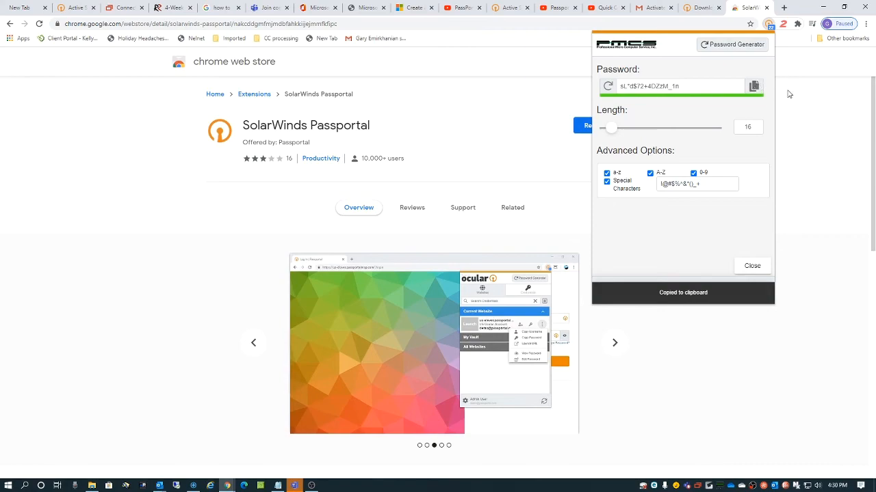
Step: Dismiss the password generator, then type and erase 'micros' and 'office', leaving the address bar empty
click(146, 25)
click(145, 25)
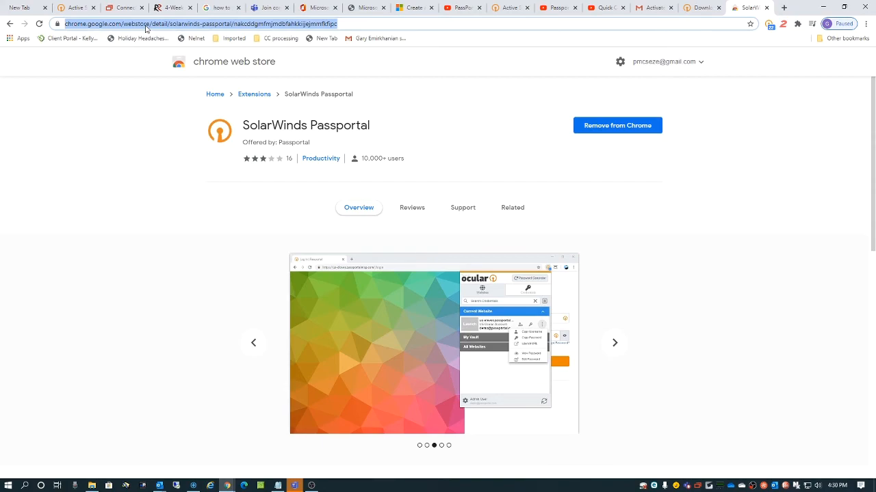
text(mic)
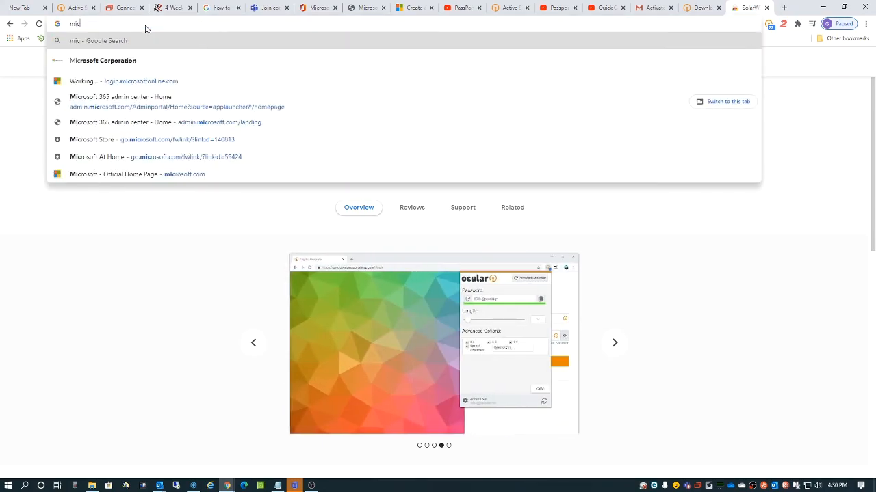
text(ros)
key(BackSpace)
key(BackSpace)
key(BackSpace)
key(BackSpace)
key(BackSpace)
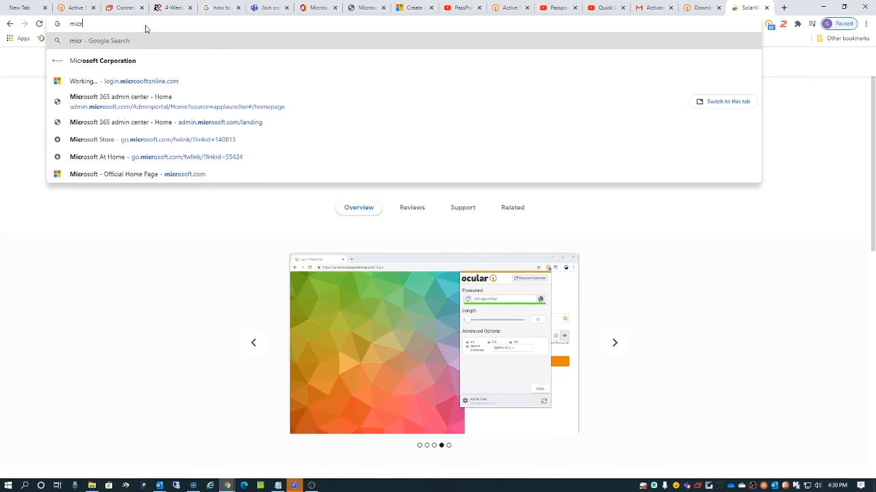
key(BackSpace)
key(BackSpace)
text(office)
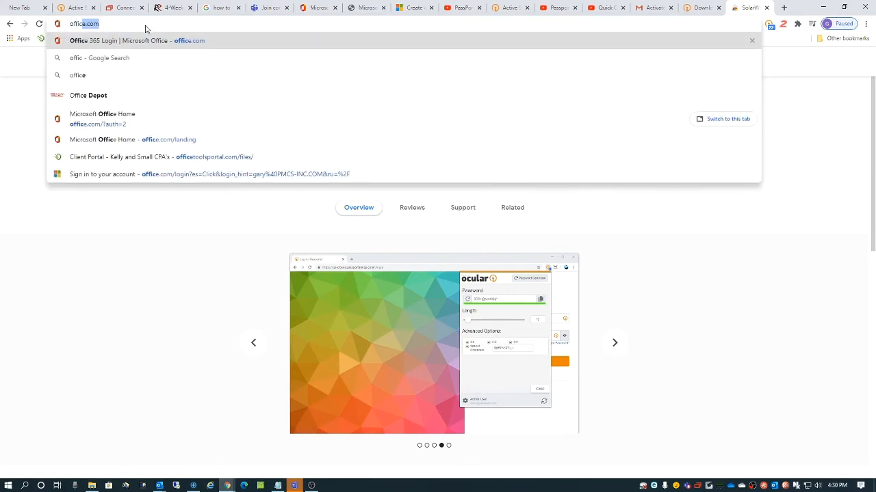
key(BackSpace)
key(BackSpace)
key(BackSpace)
key(BackSpace)
key(BackSpace)
key(BackSpace)
key(BackSpace)
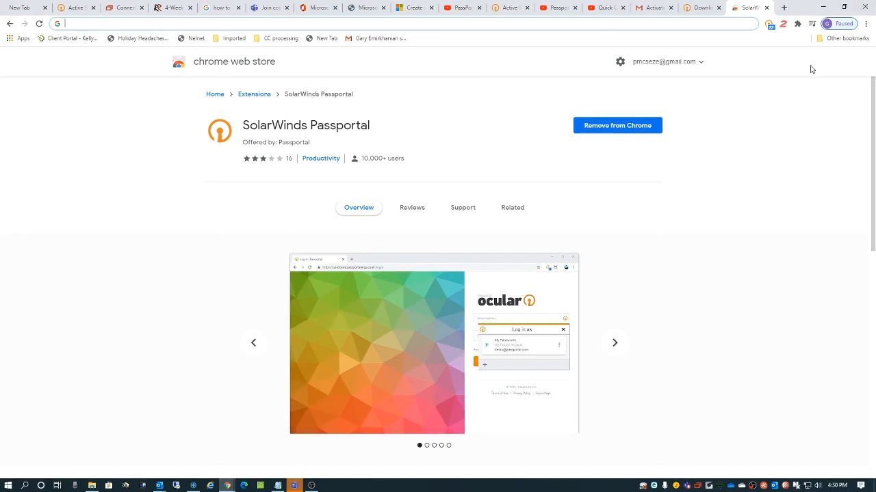
Step: Start a new credential from the extension's + button and enter the account e-mail as username
click(770, 25)
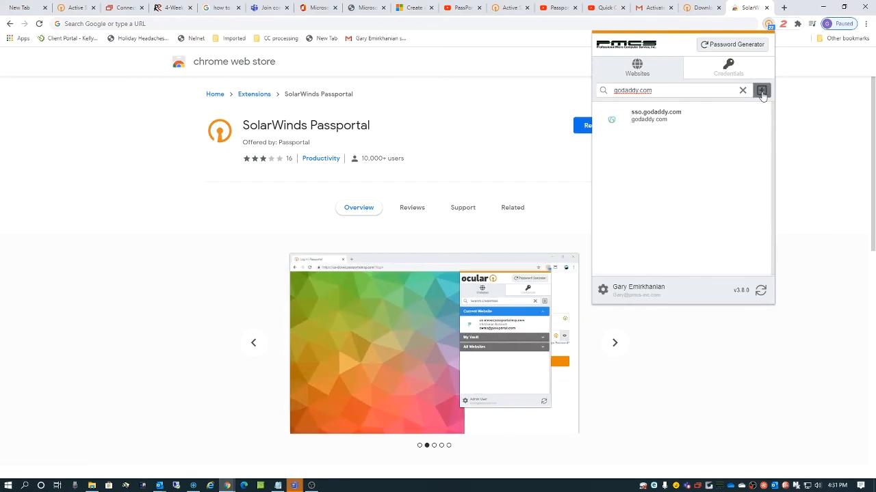
click(761, 90)
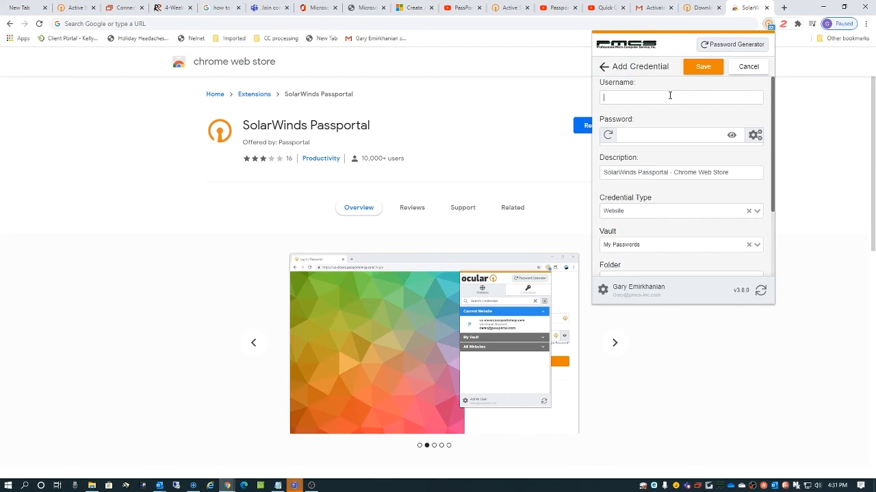
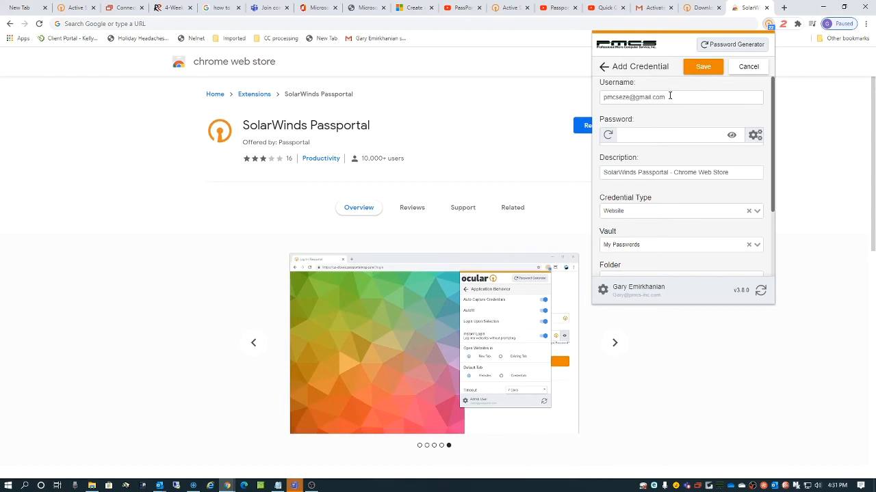
Step: Generate a random password for the credential and reveal it
click(662, 133)
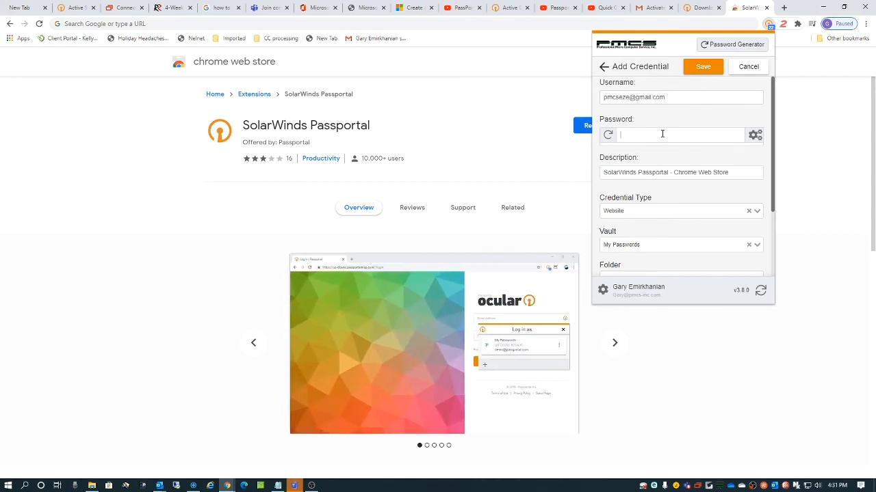
click(610, 137)
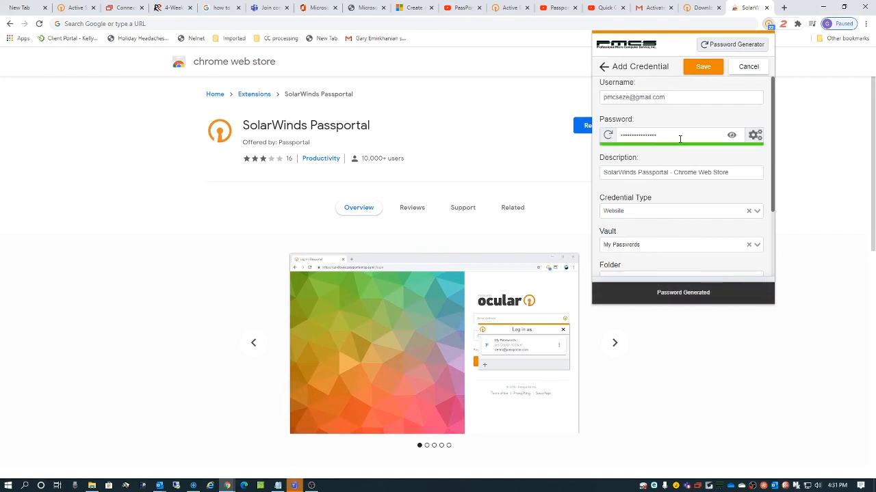
click(733, 136)
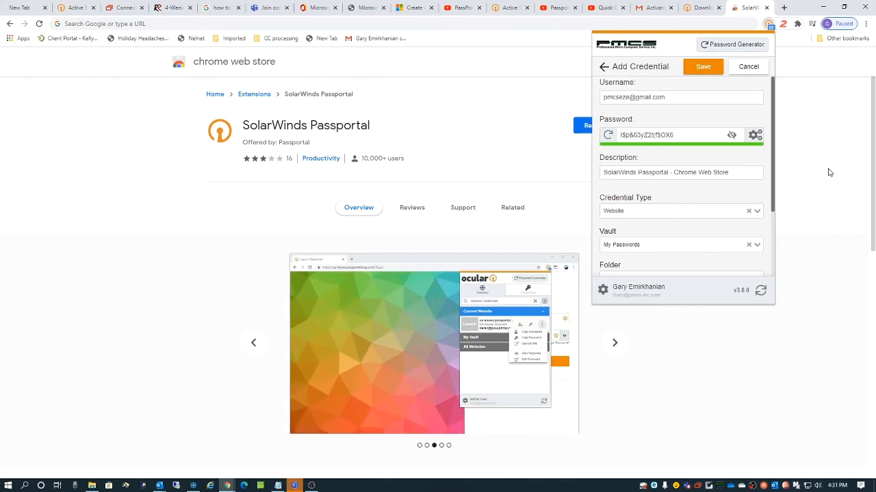
Step: Select the description 'SolarWinds Passportal - Chrome Web Store' and keep the vault as My Passwords
click(728, 172)
drag(728, 172, 590, 183)
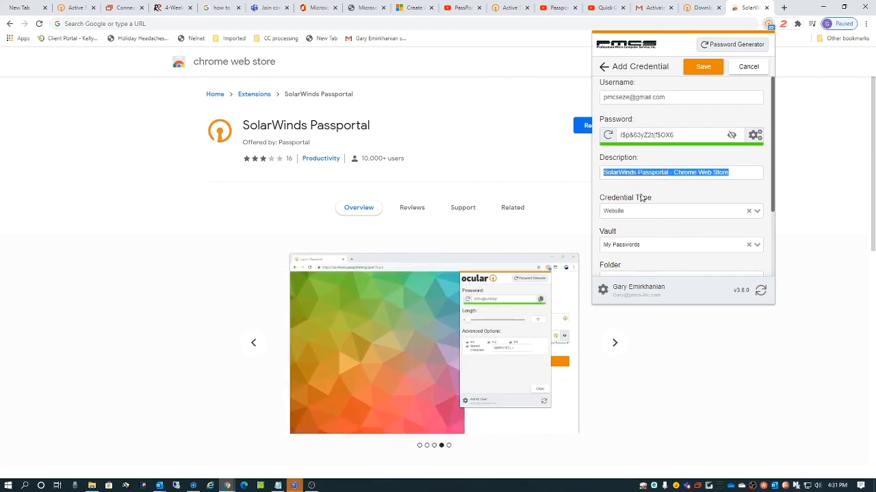
click(653, 246)
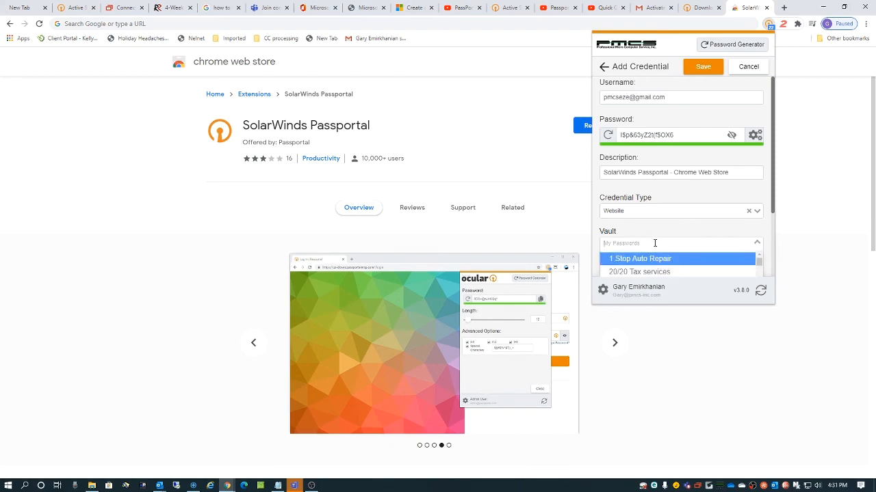
click(618, 236)
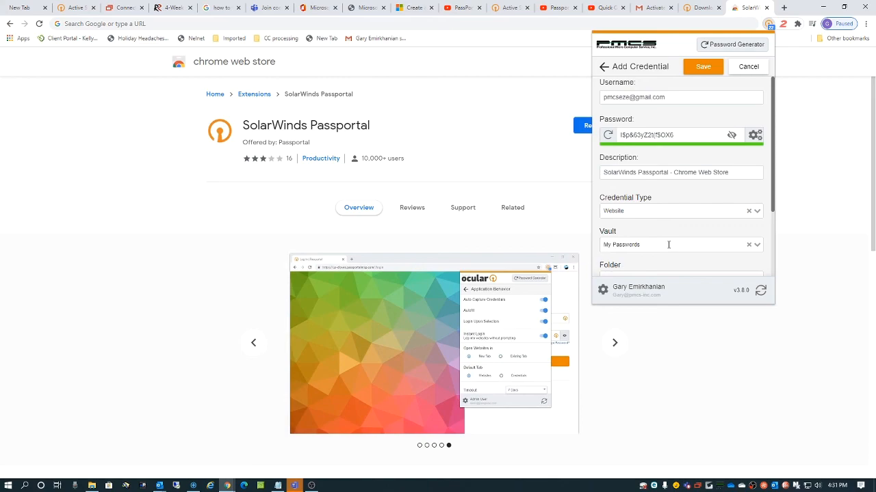
scroll(670, 243, down, 2)
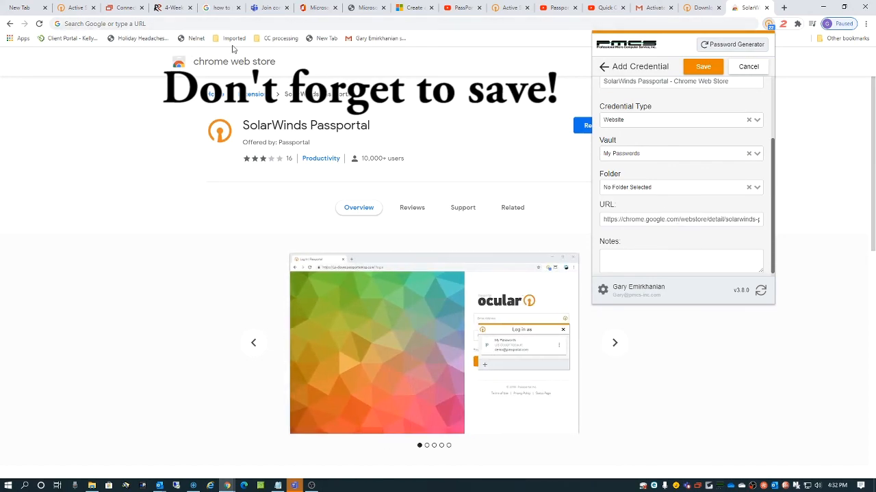
Step: Save the credential, then search the vault for 'chrome' and view the Credentials and Websites results
click(704, 67)
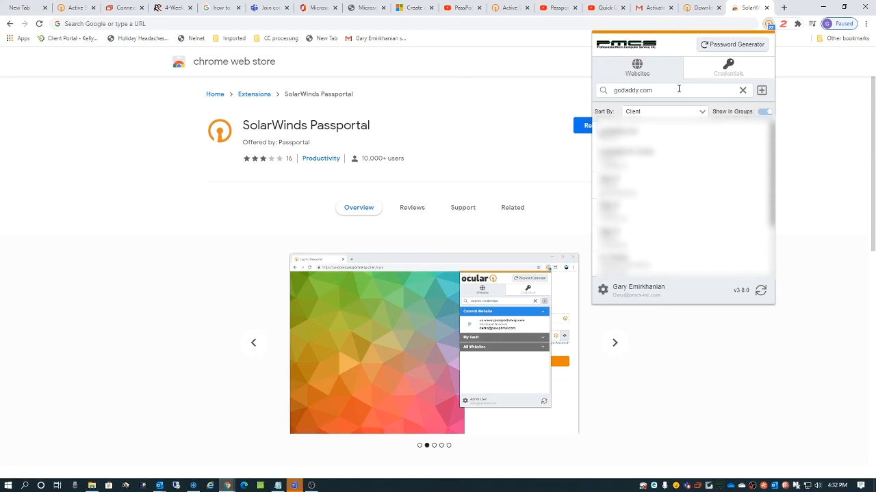
triple_click(669, 91)
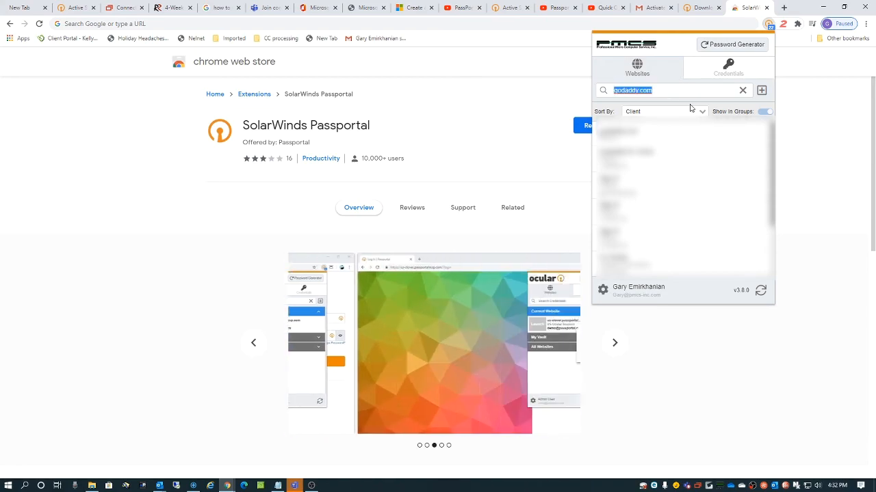
text(grome)
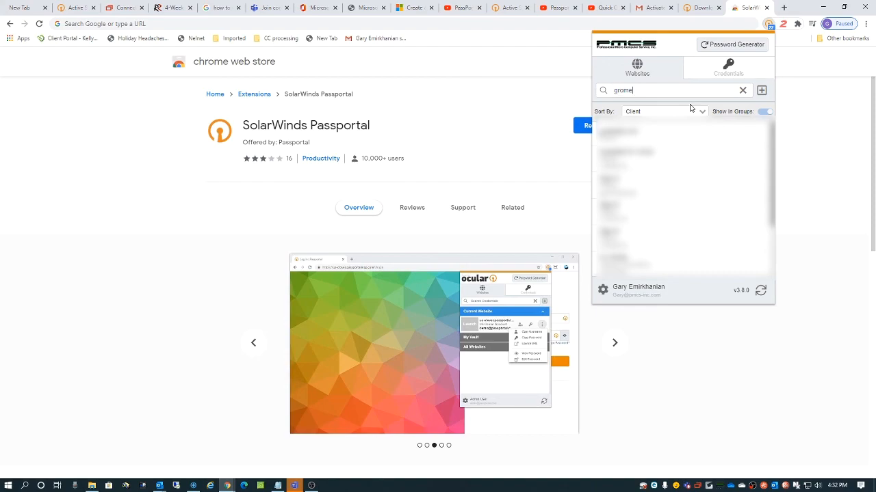
key(BackSpace)
key(BackSpace)
key(BackSpace)
key(BackSpace)
key(BackSpace)
text(ch)
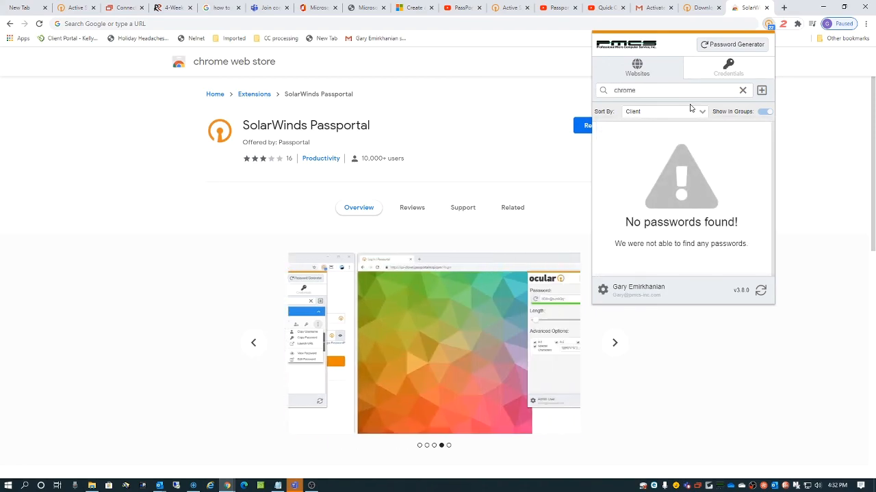
click(743, 79)
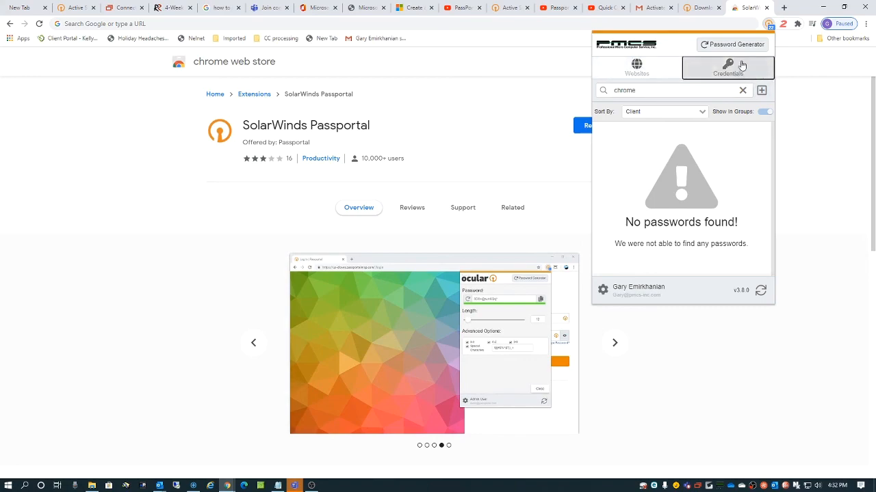
click(615, 73)
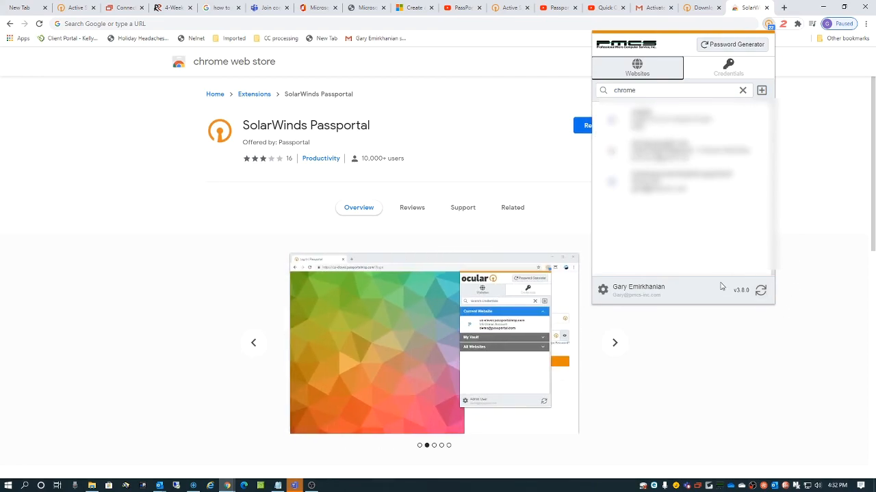
Step: Close the Passportal popup and the Chrome Web Store tab to return to the Downloads page
click(827, 249)
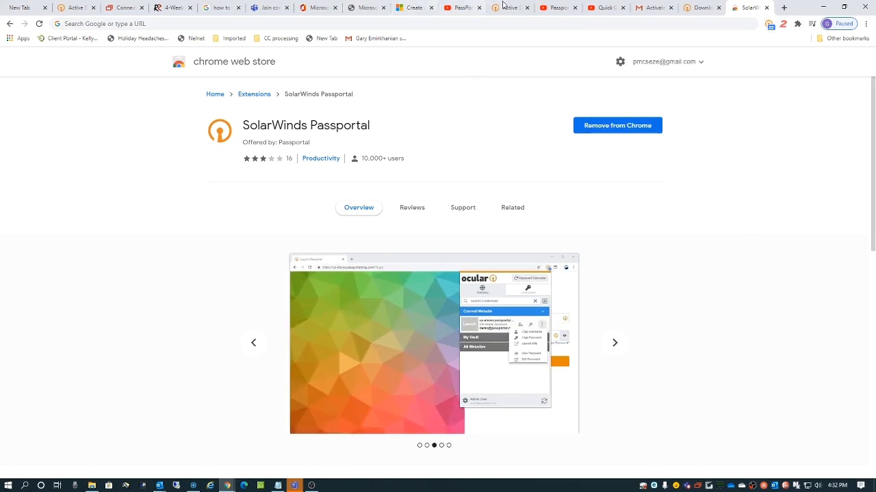
click(765, 7)
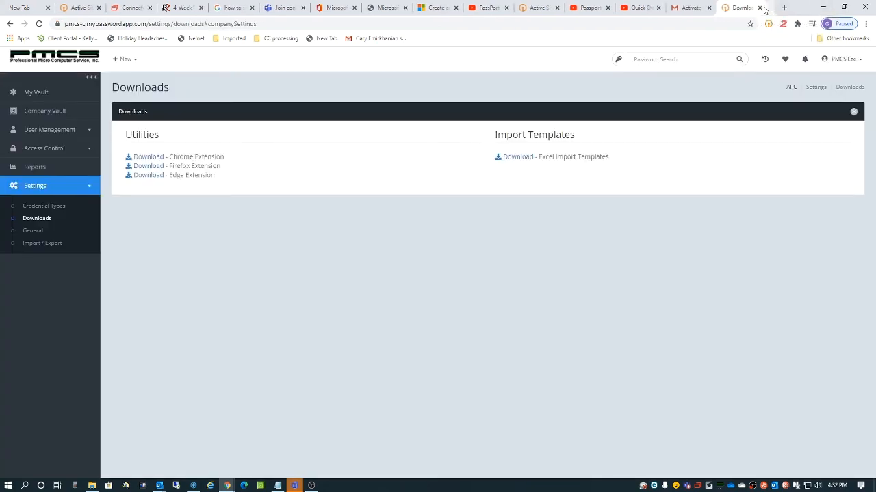